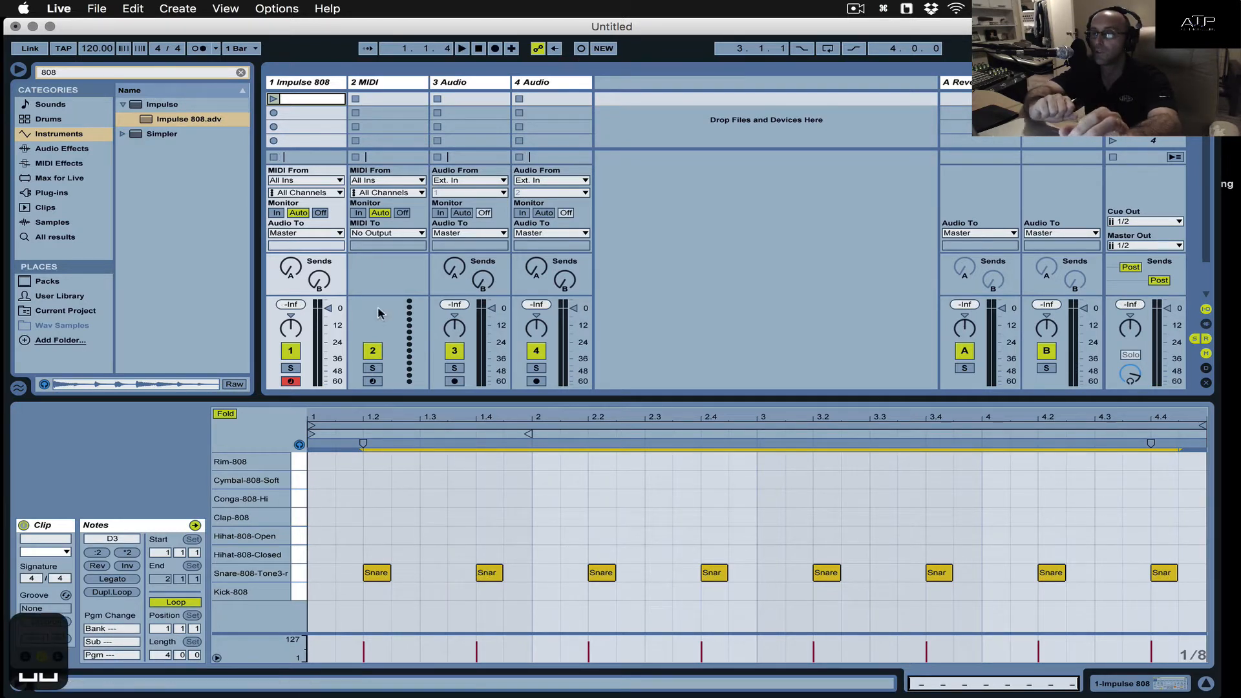
- Draw snare hits at 1.3, 2, 2.3 and 3, and fill the rest of bars 3 and 4 with eighth-note snares
click(273, 98)
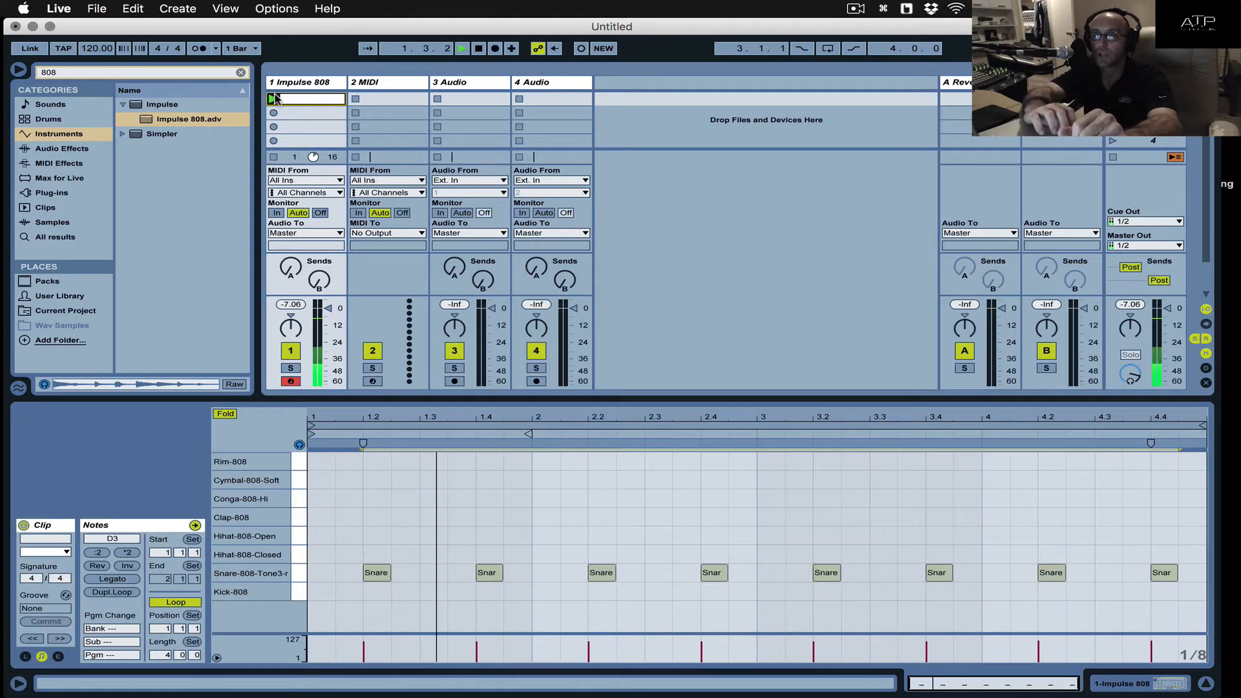
click(445, 574)
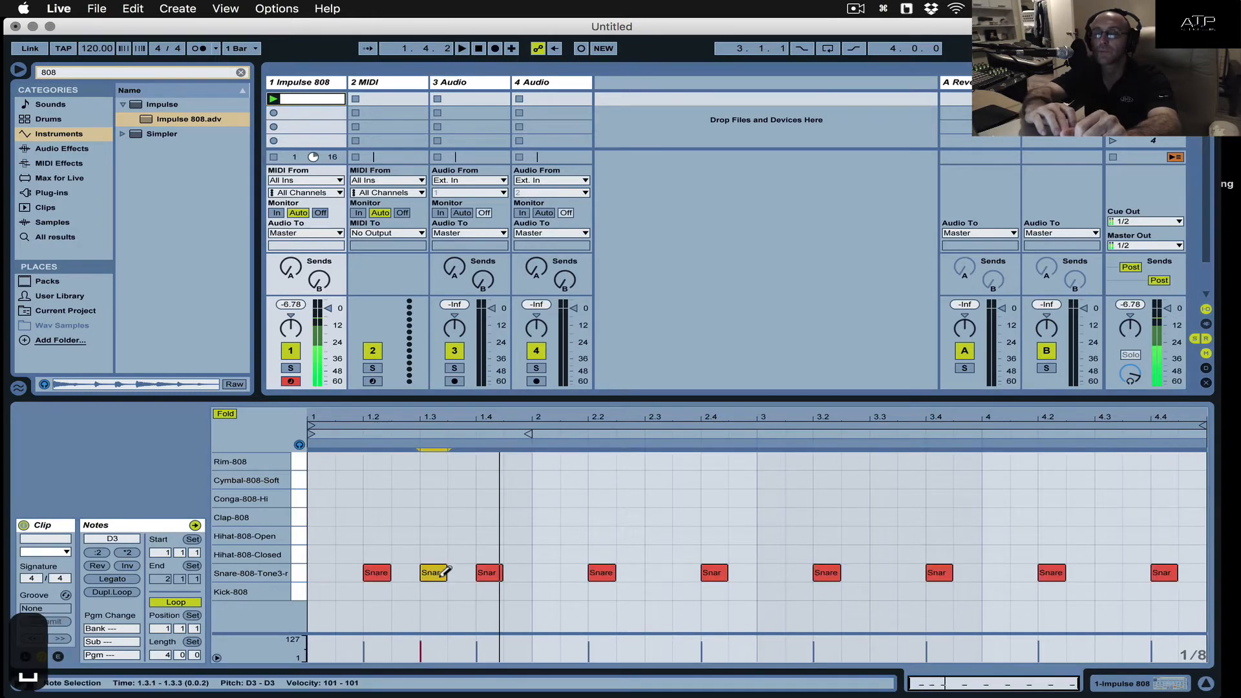
click(546, 573)
click(658, 573)
click(770, 572)
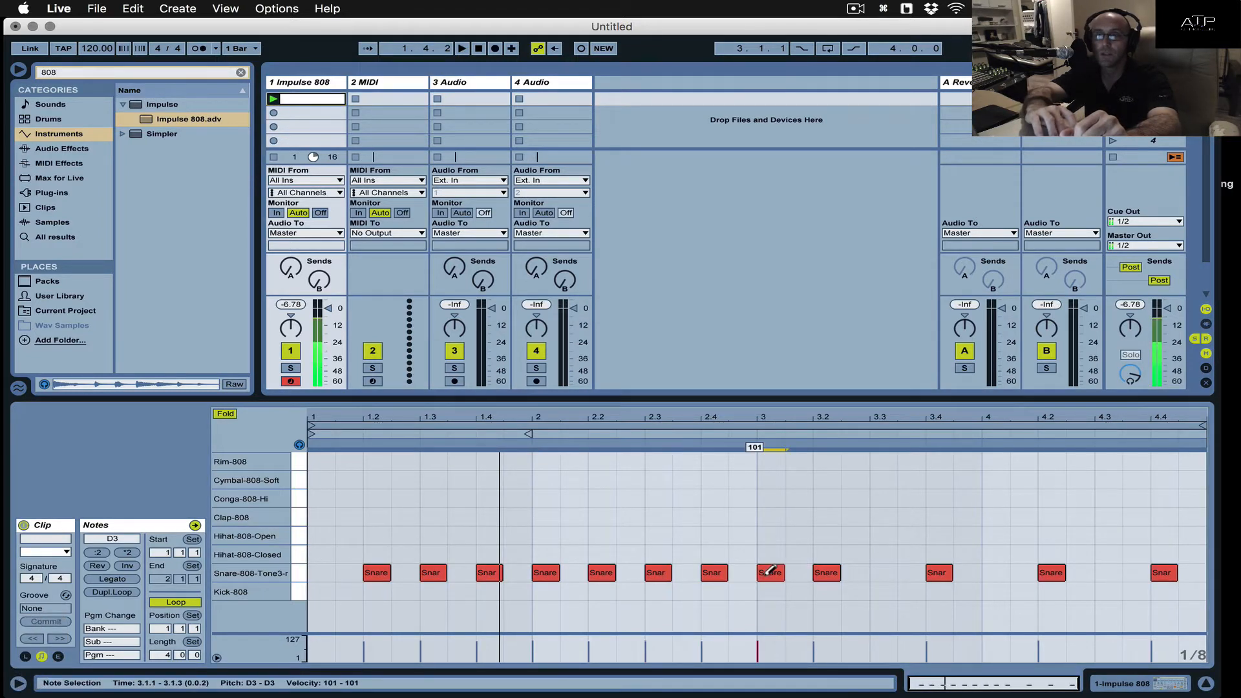
drag(798, 573, 1191, 571)
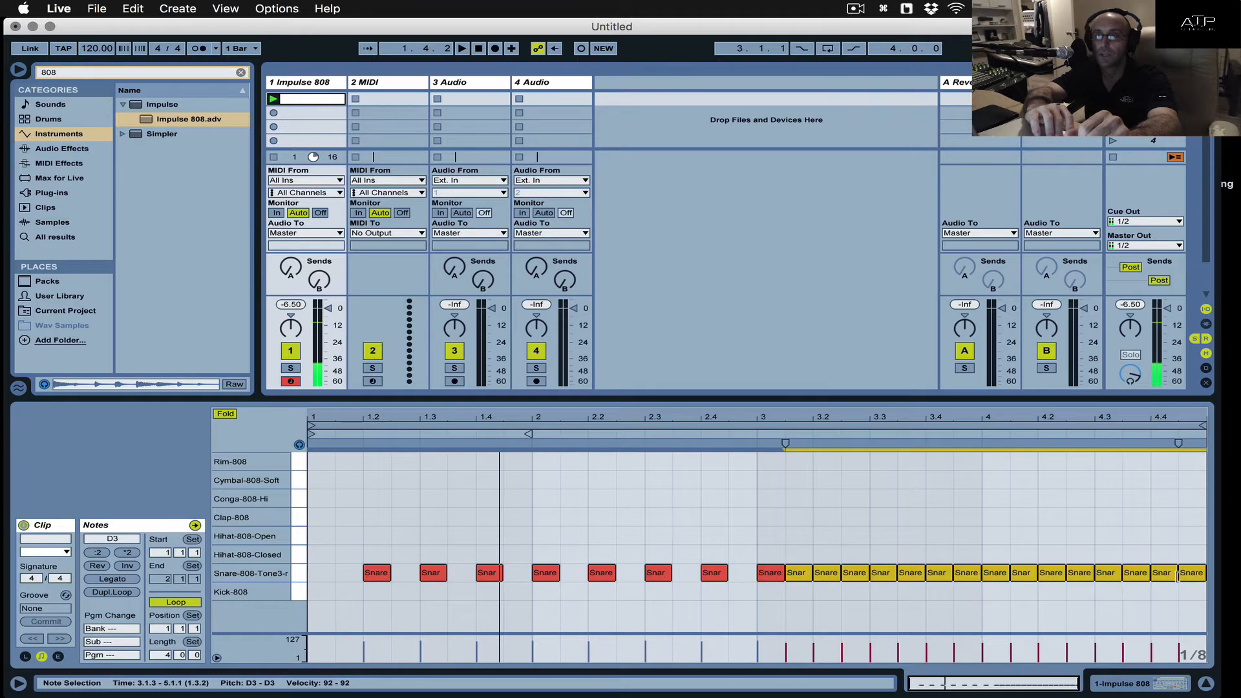
key(b)
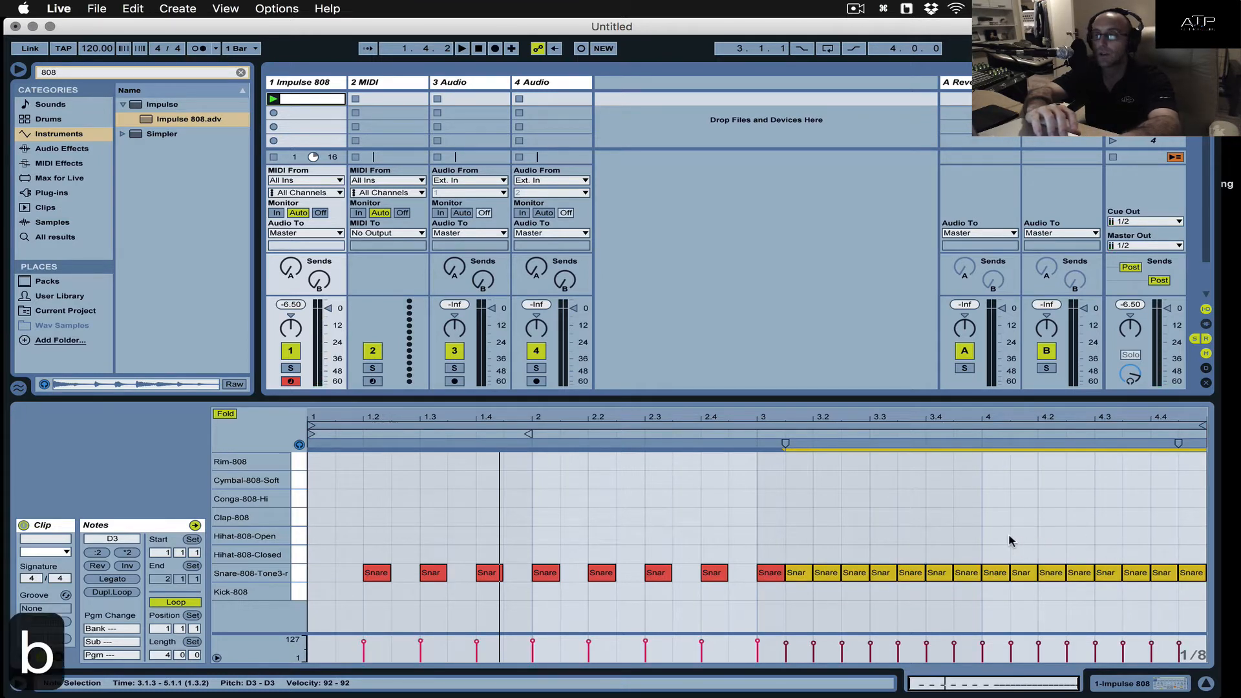
- Copy the bar 4 snare notes one sixteenth later on a 1/16 grid to make a sixteenth-note roll
click(1009, 542)
drag(997, 559, 1194, 587)
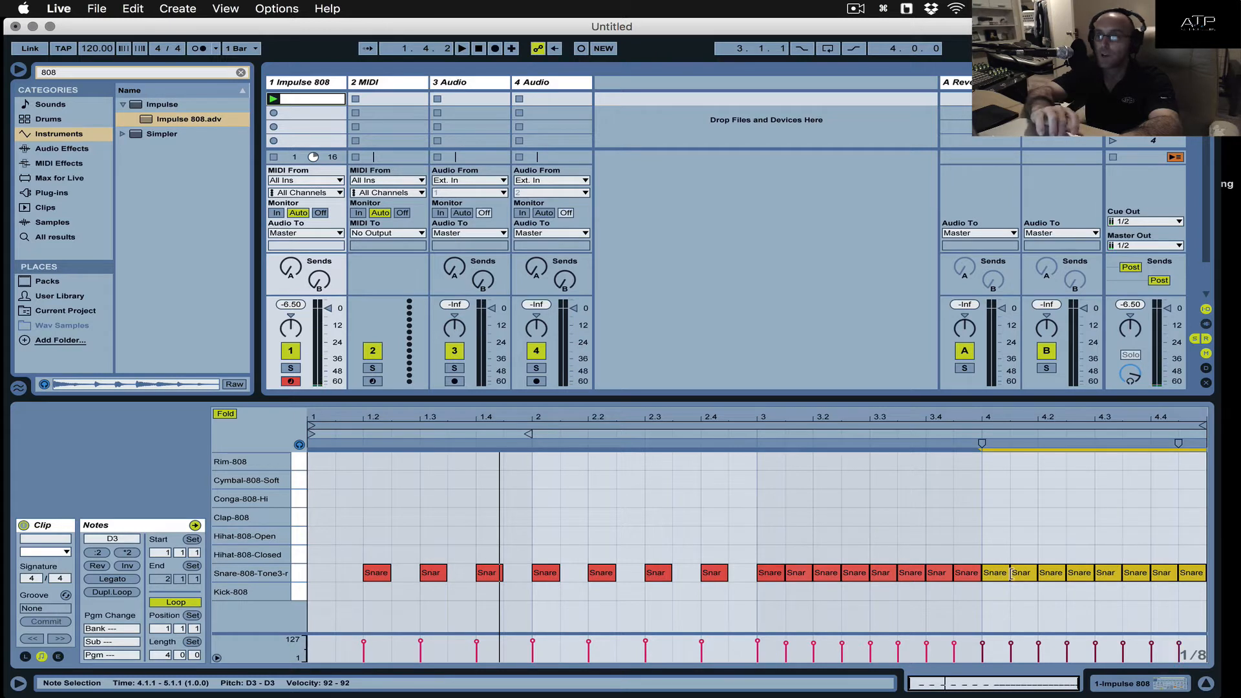
drag(1006, 572, 999, 575)
key(super+1)
key(super+2)
key(super+1)
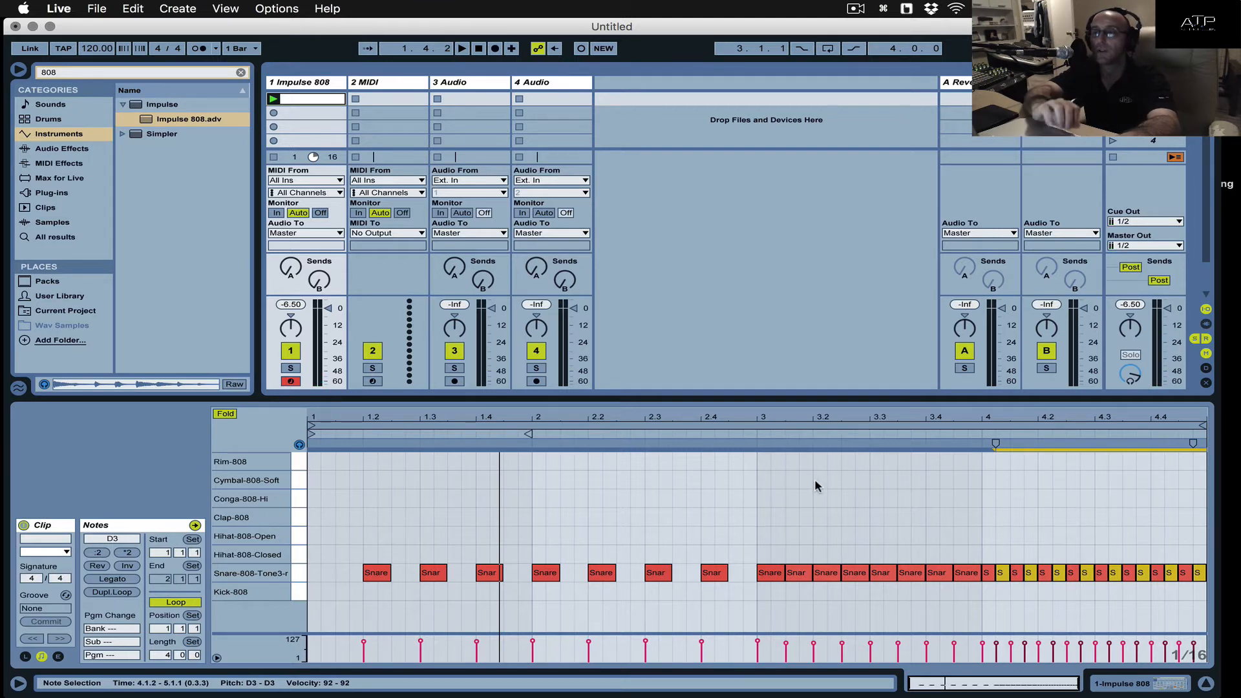
- Audition the snare roll and draw a snare hit on the first beat of bar 1
click(753, 436)
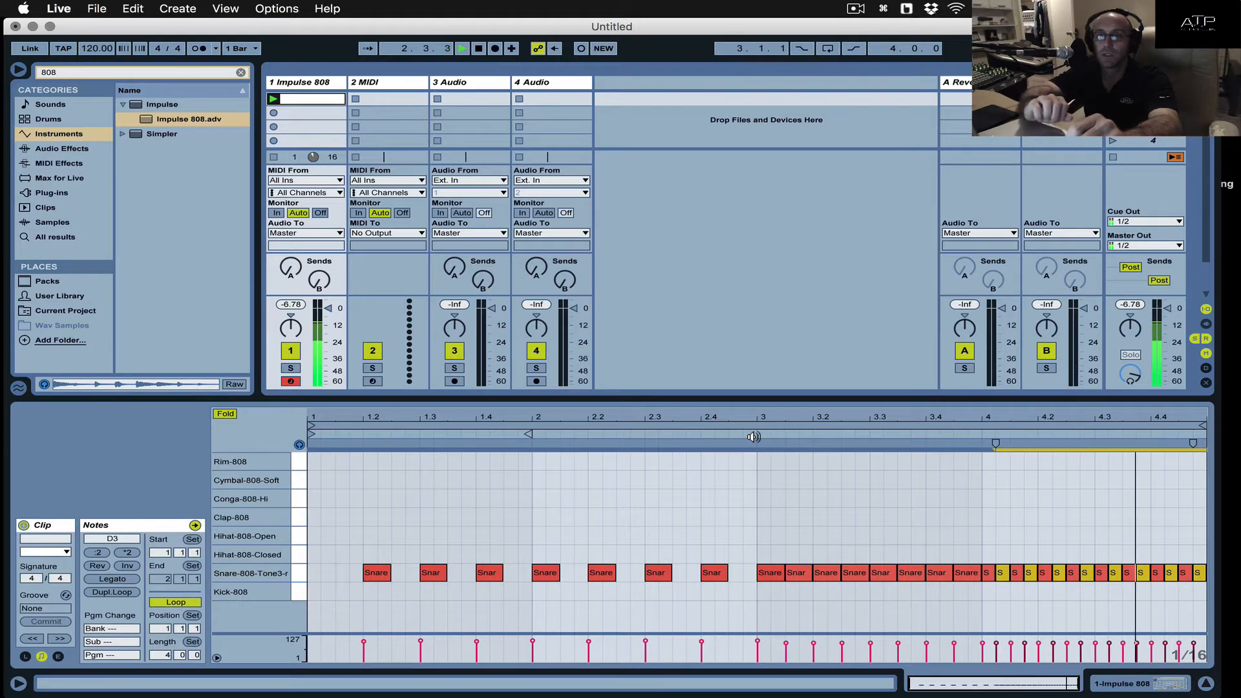
key(space)
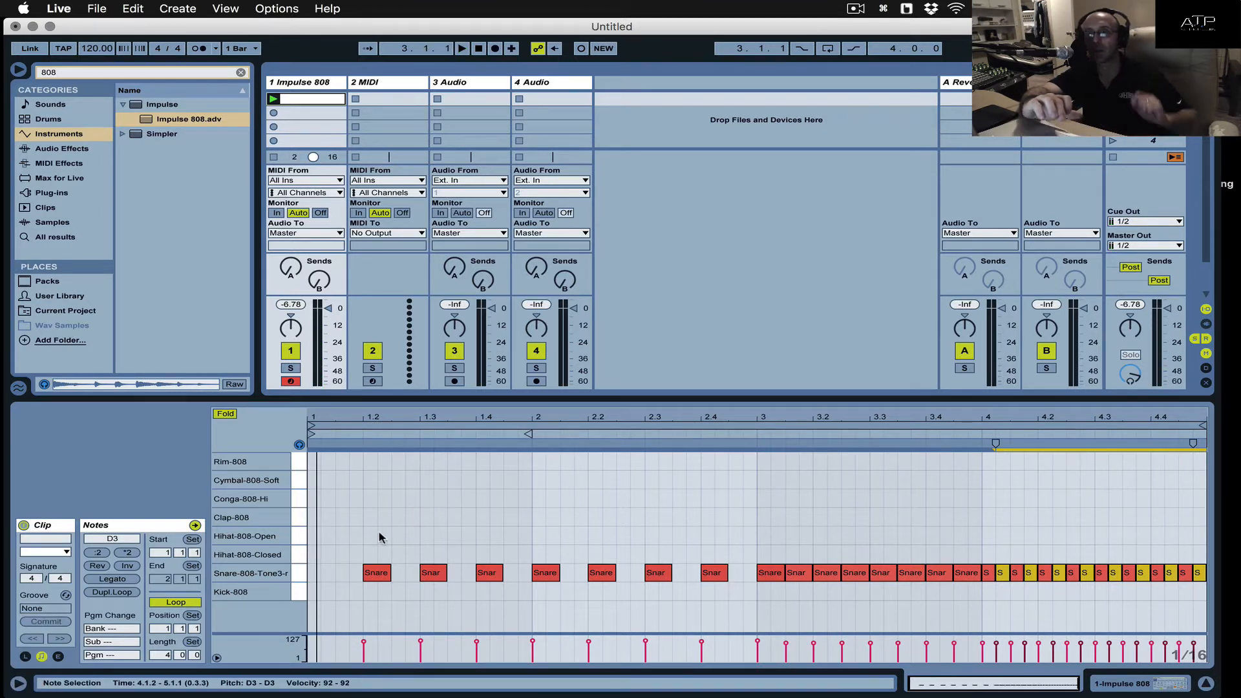
key(b)
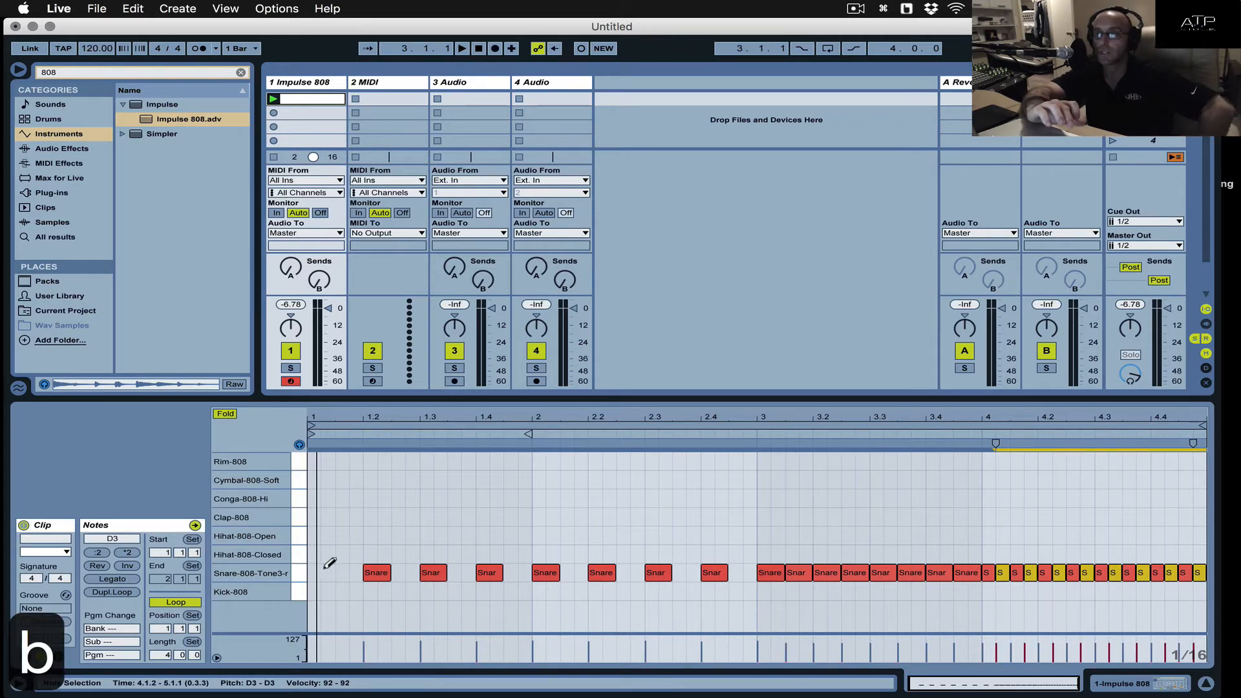
click(315, 573)
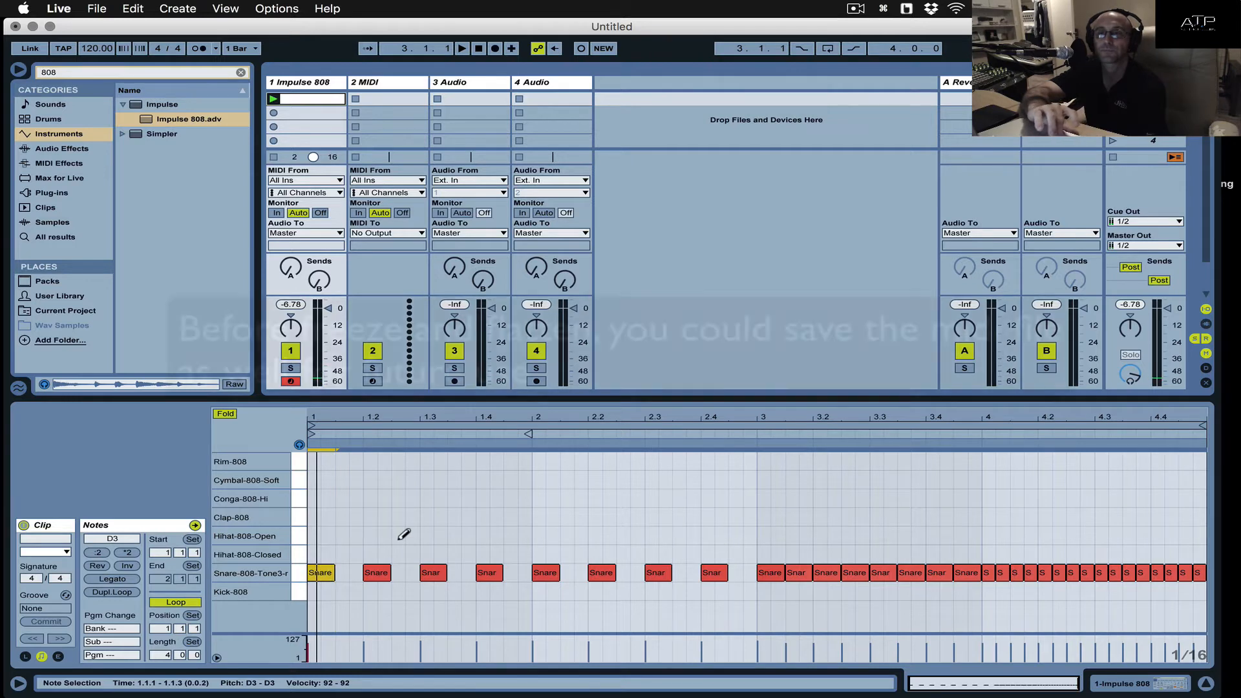
- Freeze the Impulse 808 track and flatten it to audio
click(315, 104)
right_click(314, 103)
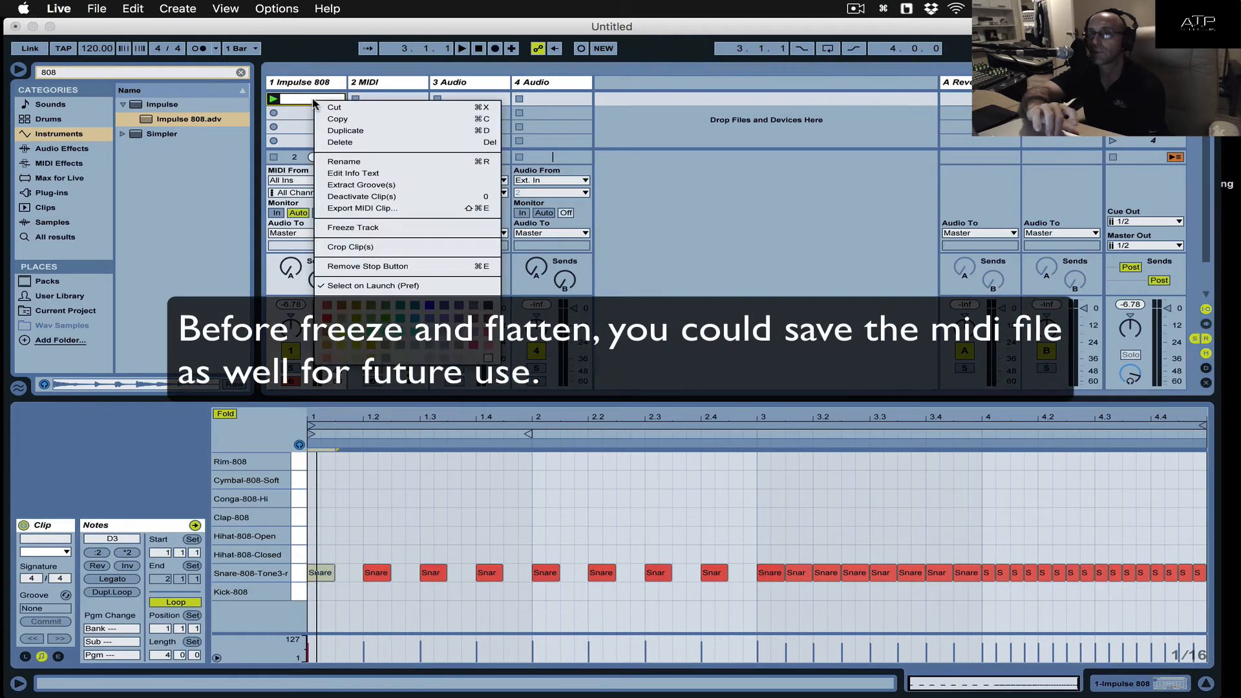
click(377, 227)
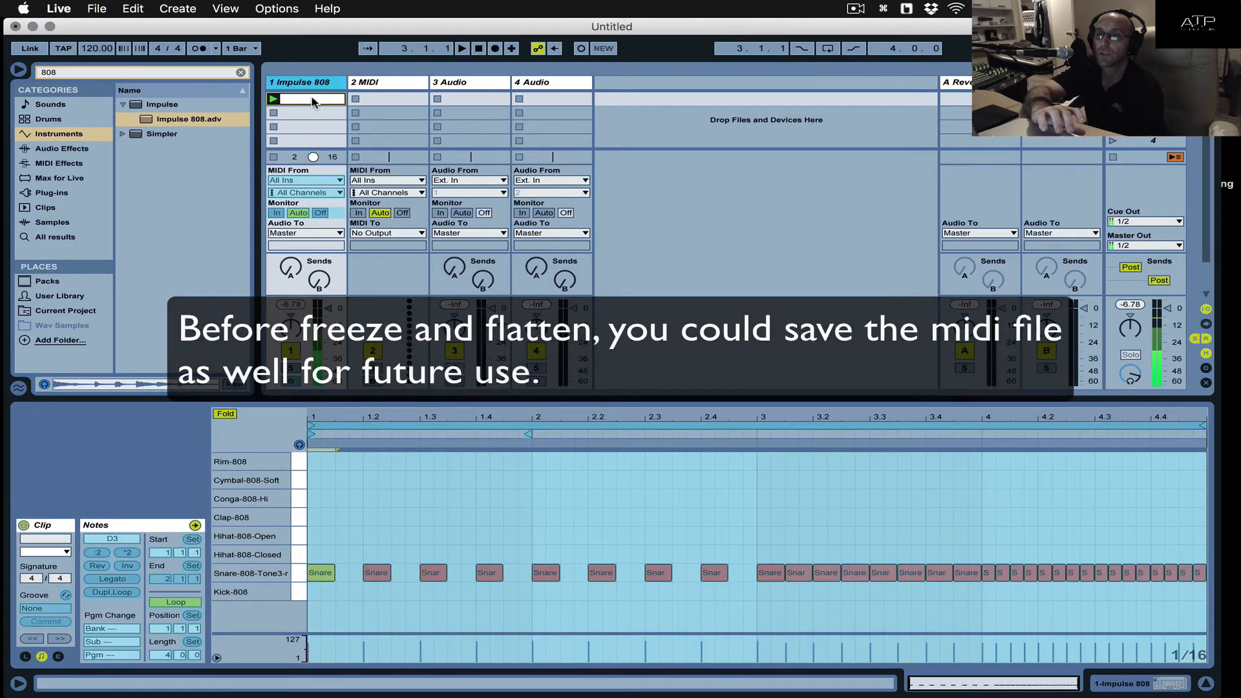
right_click(314, 102)
click(362, 237)
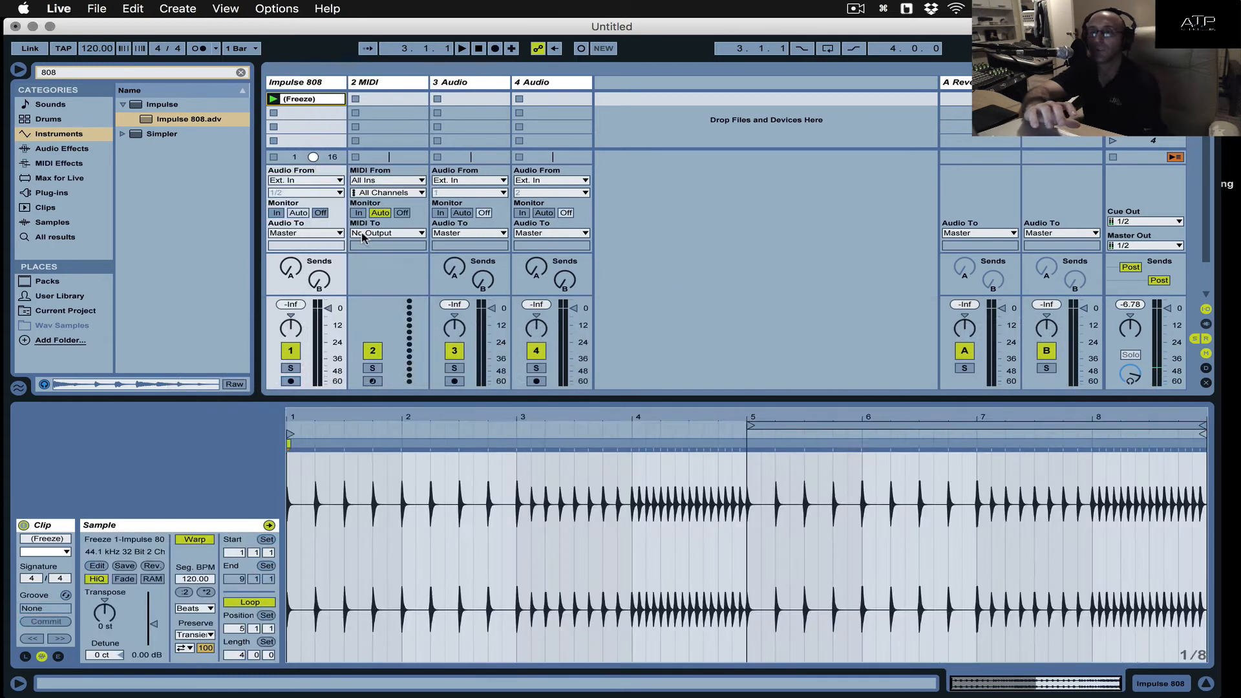
- Move the flattened clip's loop to start at bar 1 with a four-bar length, and set its warp mode to Complex Pro
drag(784, 426, 324, 459)
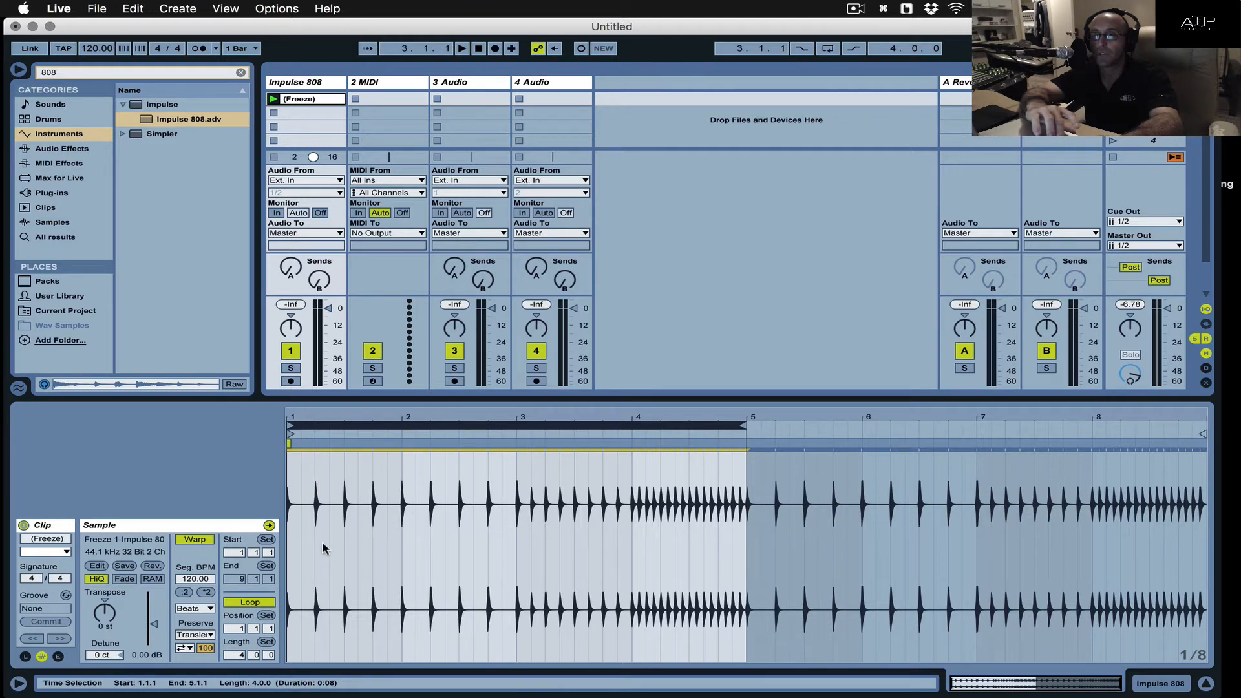
click(57, 656)
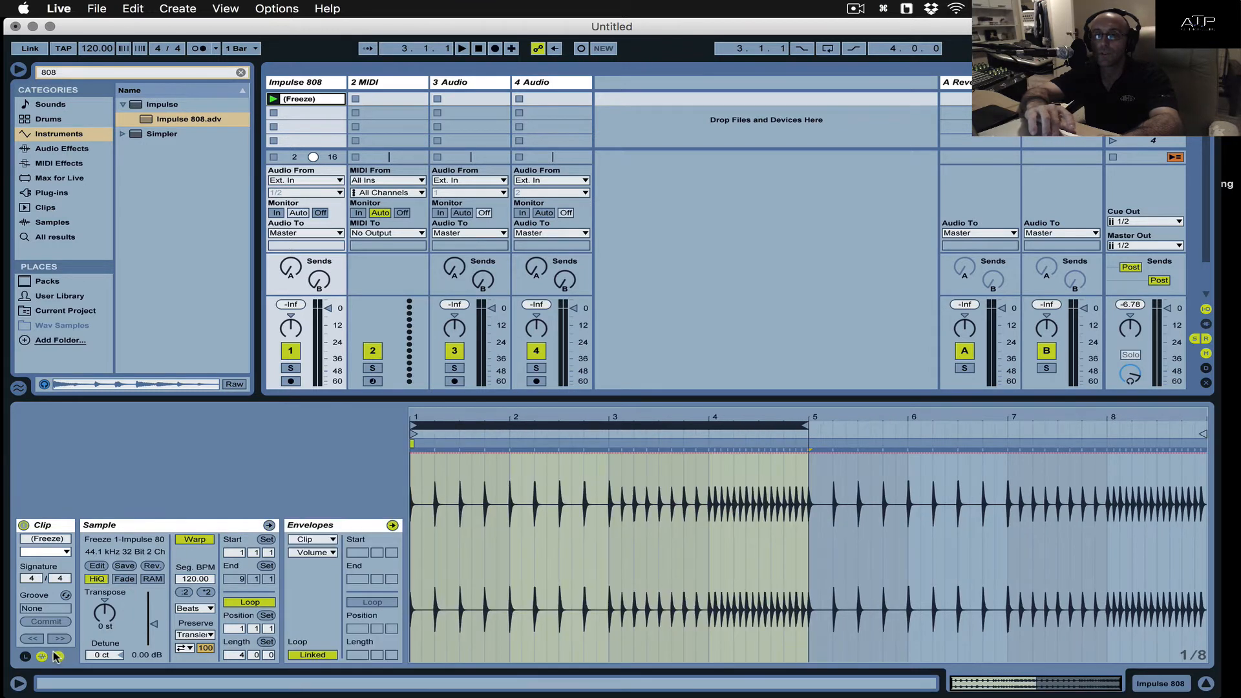
click(188, 609)
click(194, 665)
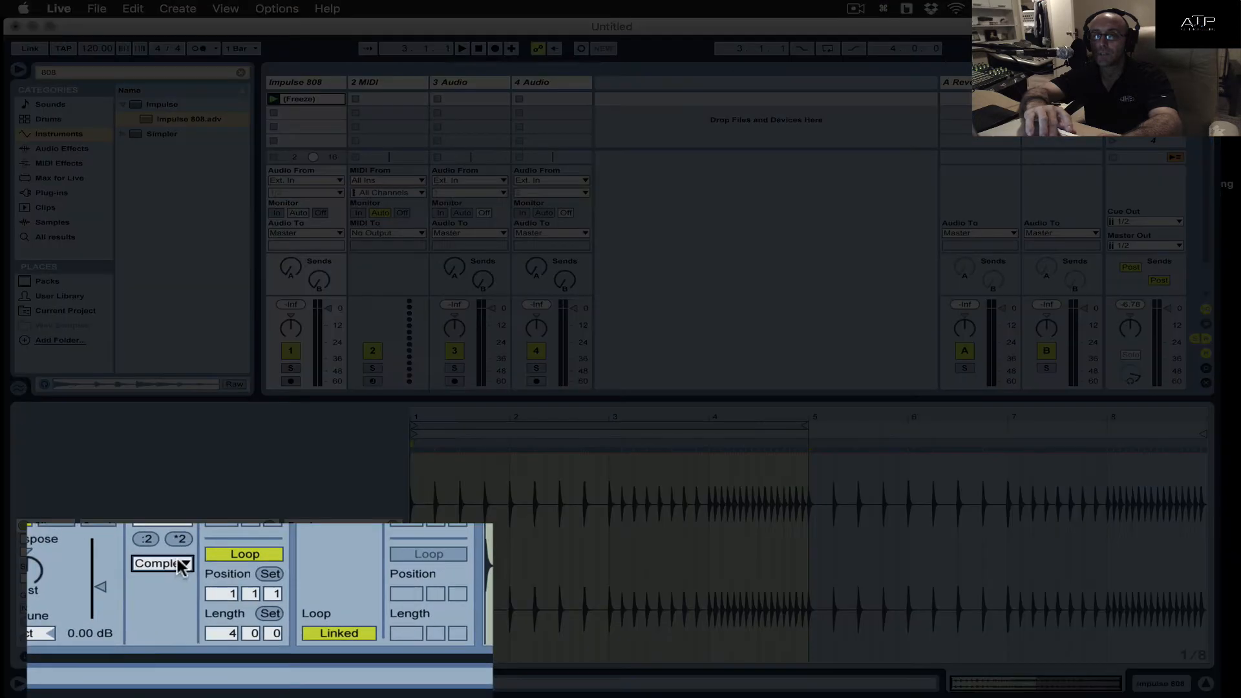
click(177, 564)
click(190, 659)
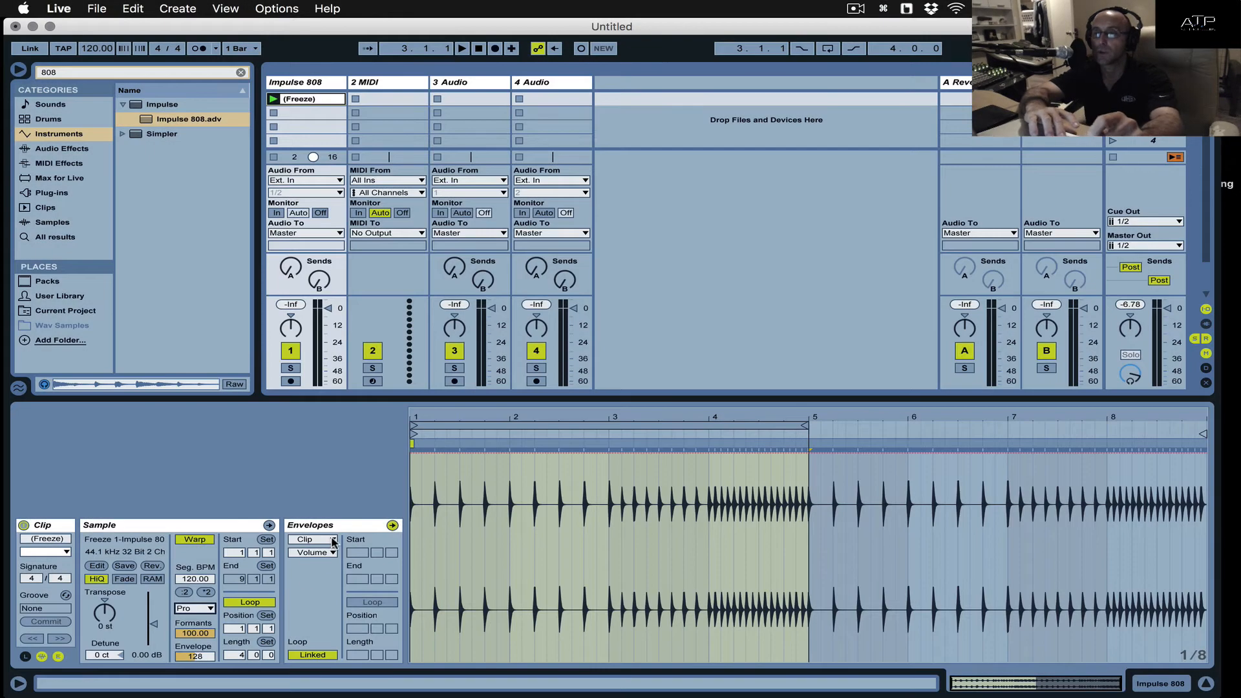
- Shape the clip's transposition envelope as a curved rise from 0 at bar 3 to +12 st at bar 5, and audition it
click(311, 551)
click(334, 568)
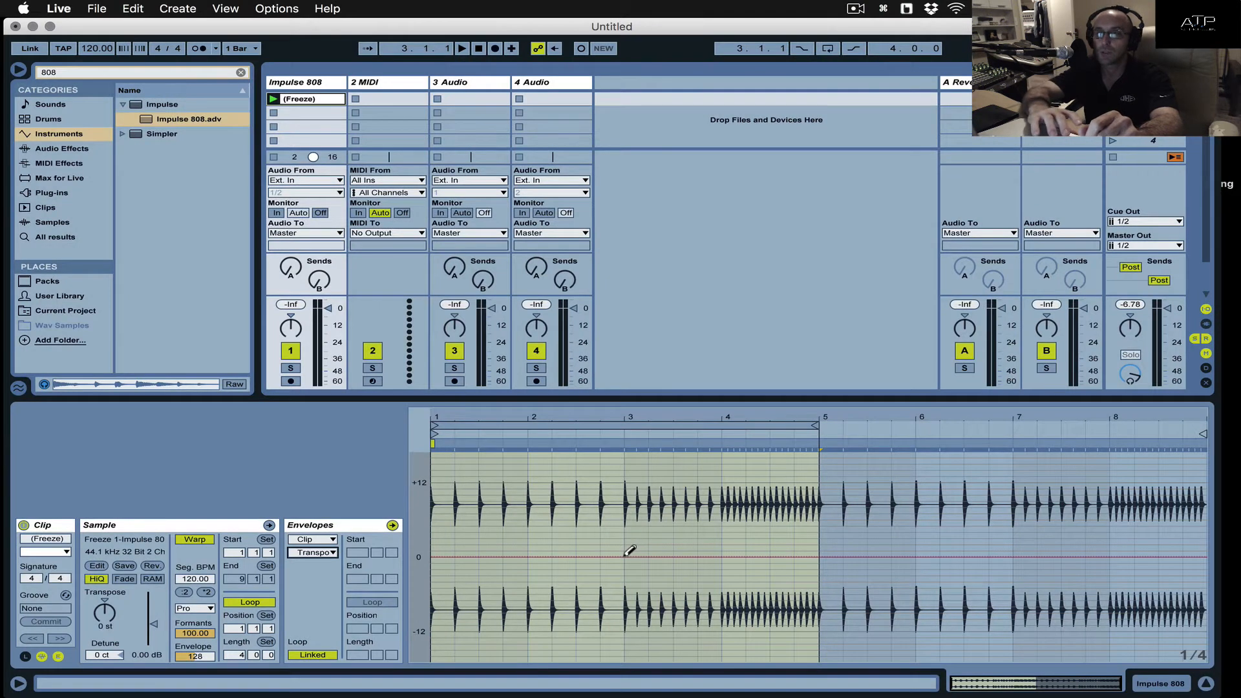
click(630, 551)
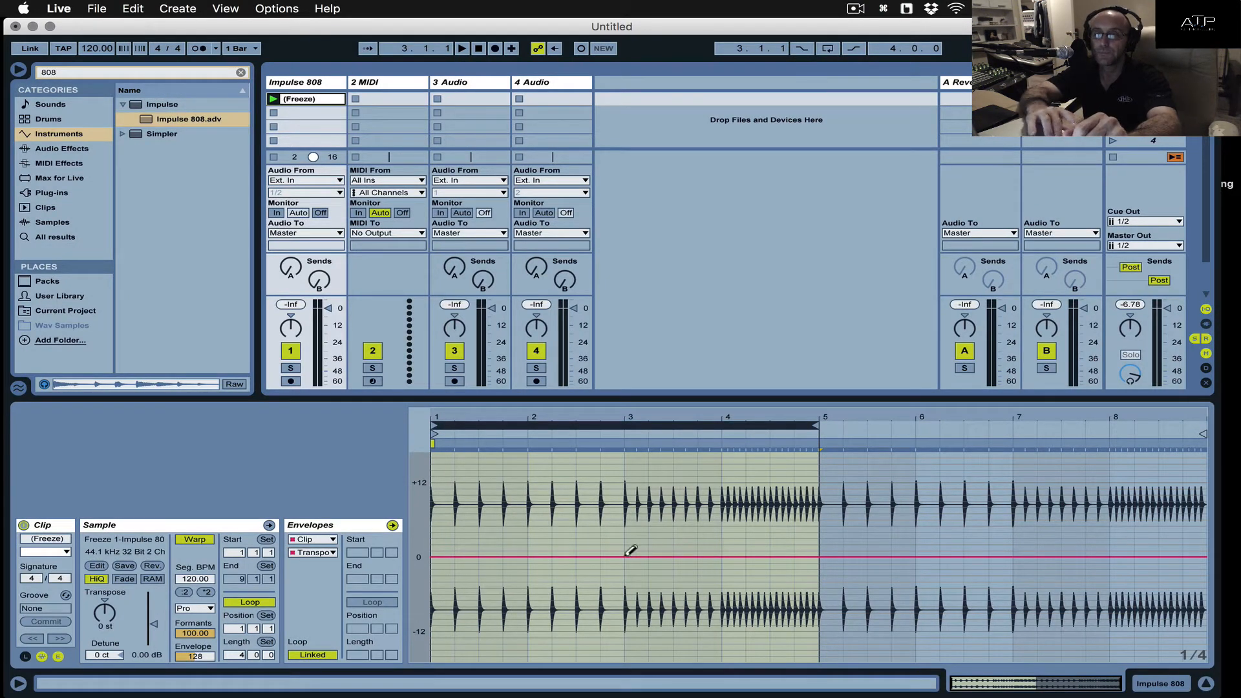
key(b)
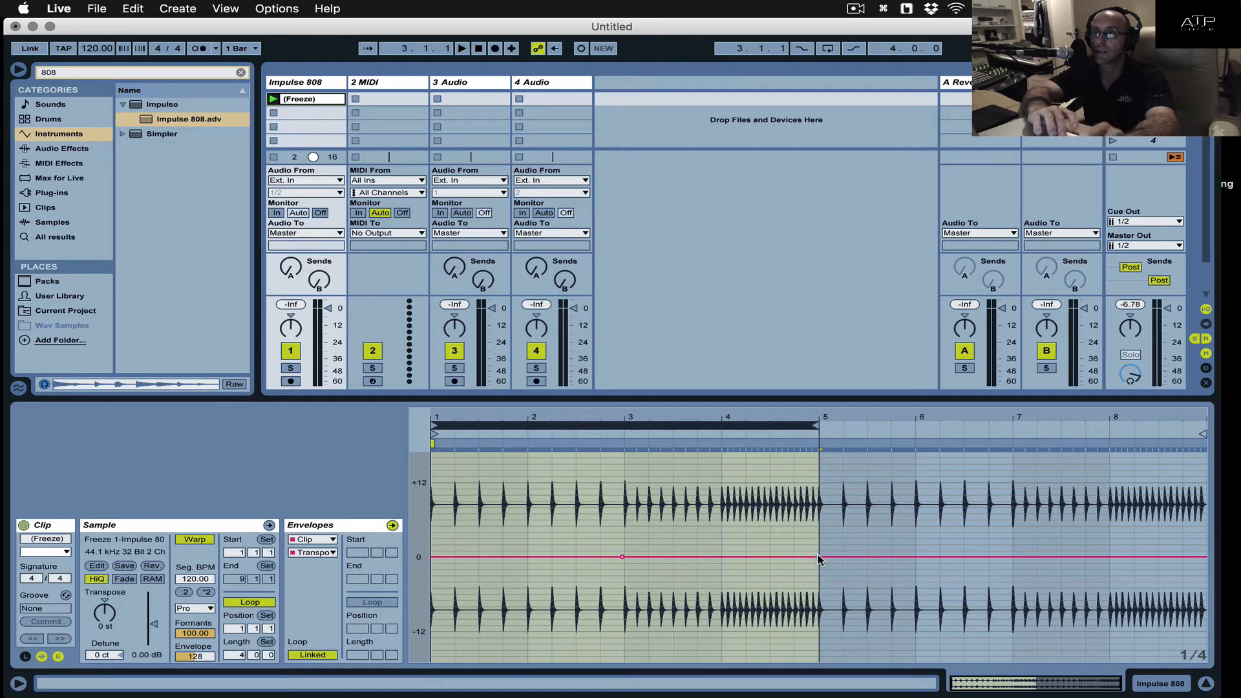
drag(817, 556, 817, 482)
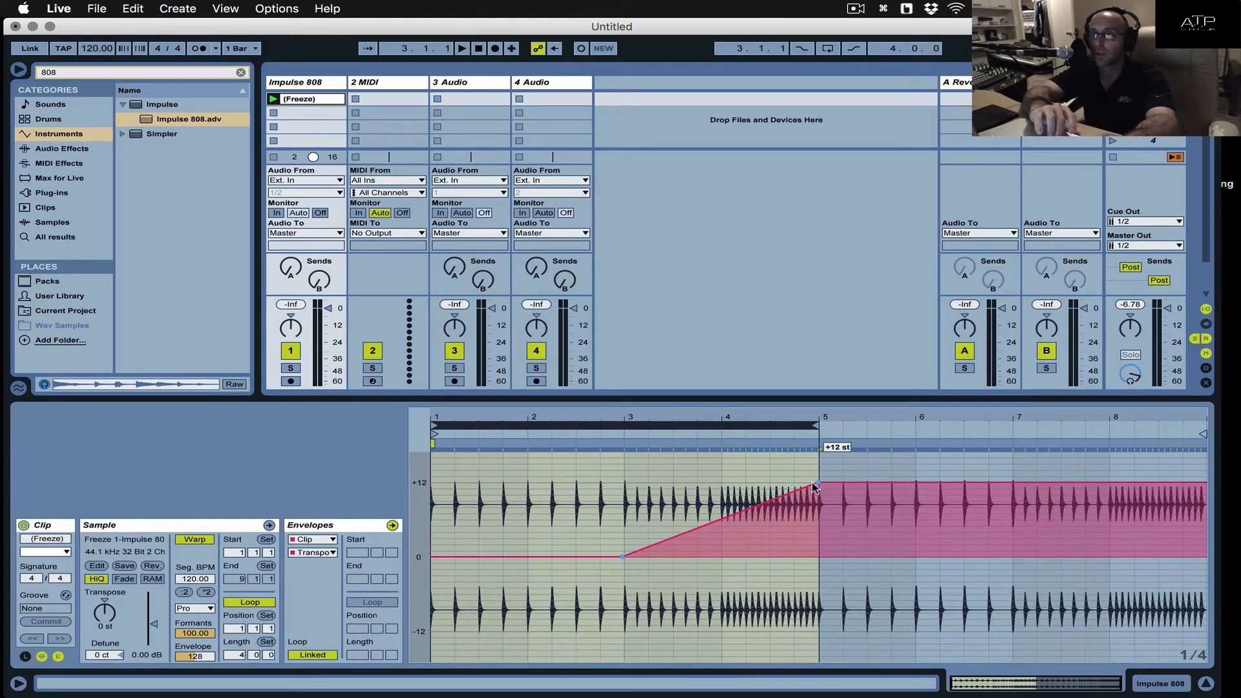
drag(749, 520, 752, 536)
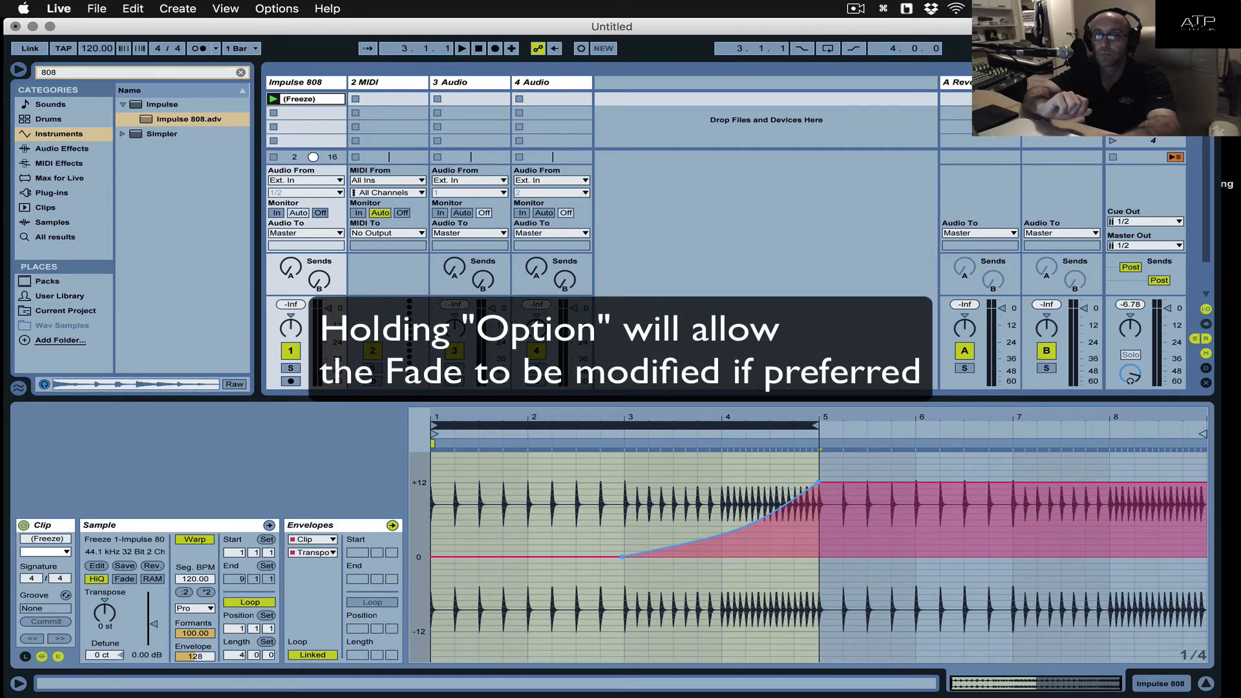
key(space)
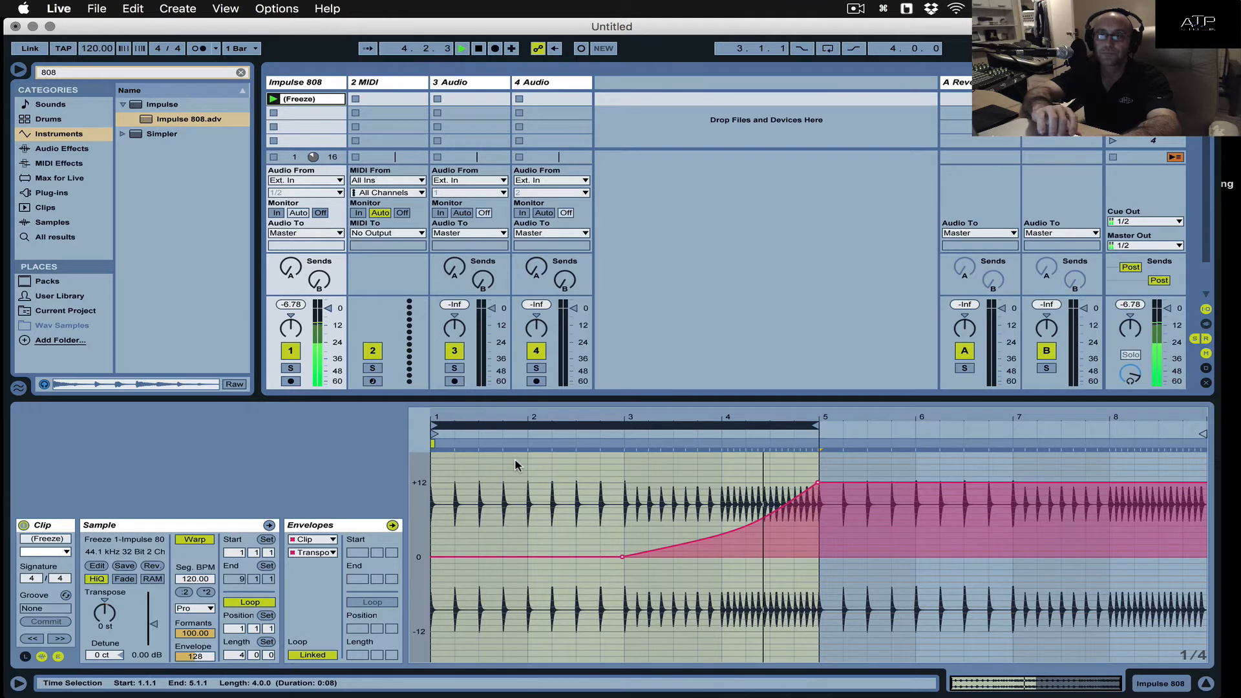
key(space)
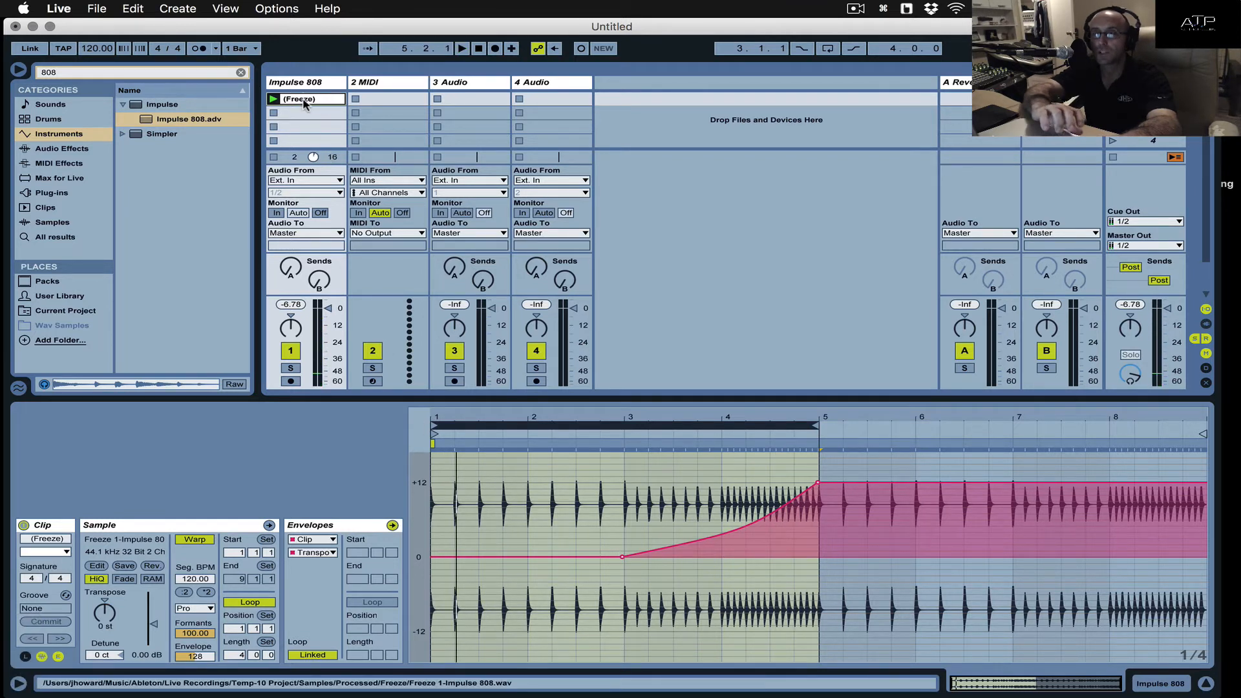
- Copy the frozen clip into the arrangement on the 3 Audio track at bar 9, and crop it
drag(304, 103, 400, 266)
key(Tab)
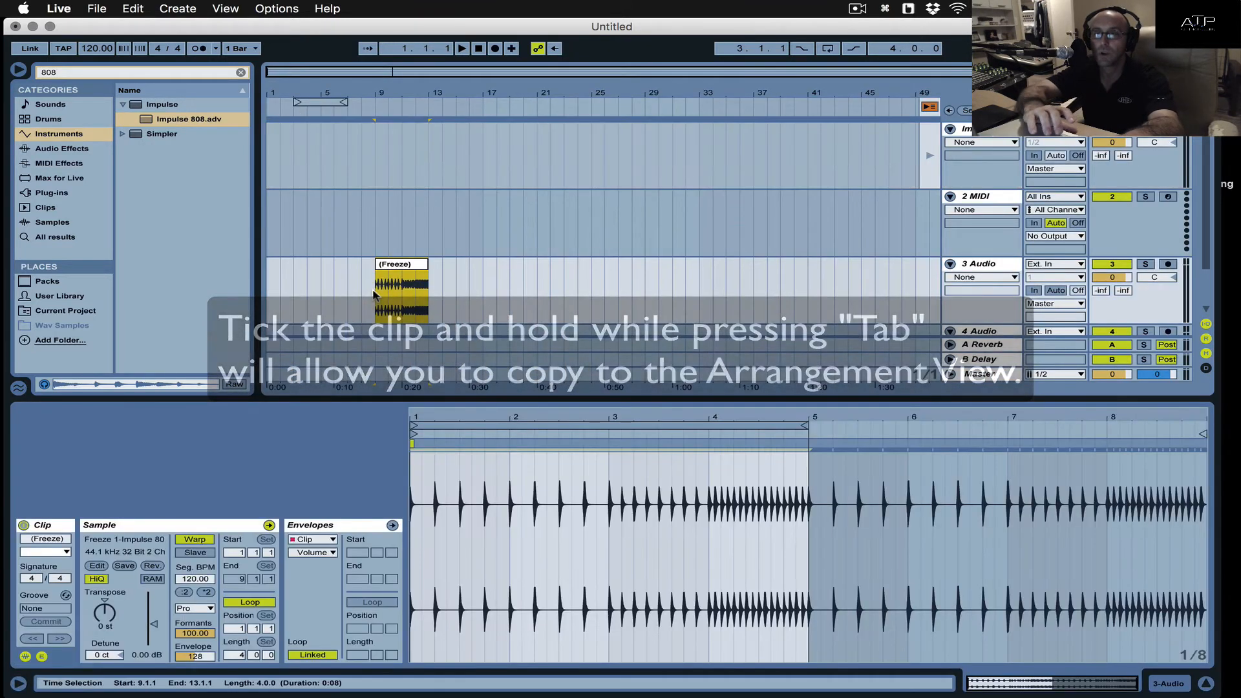
right_click(400, 266)
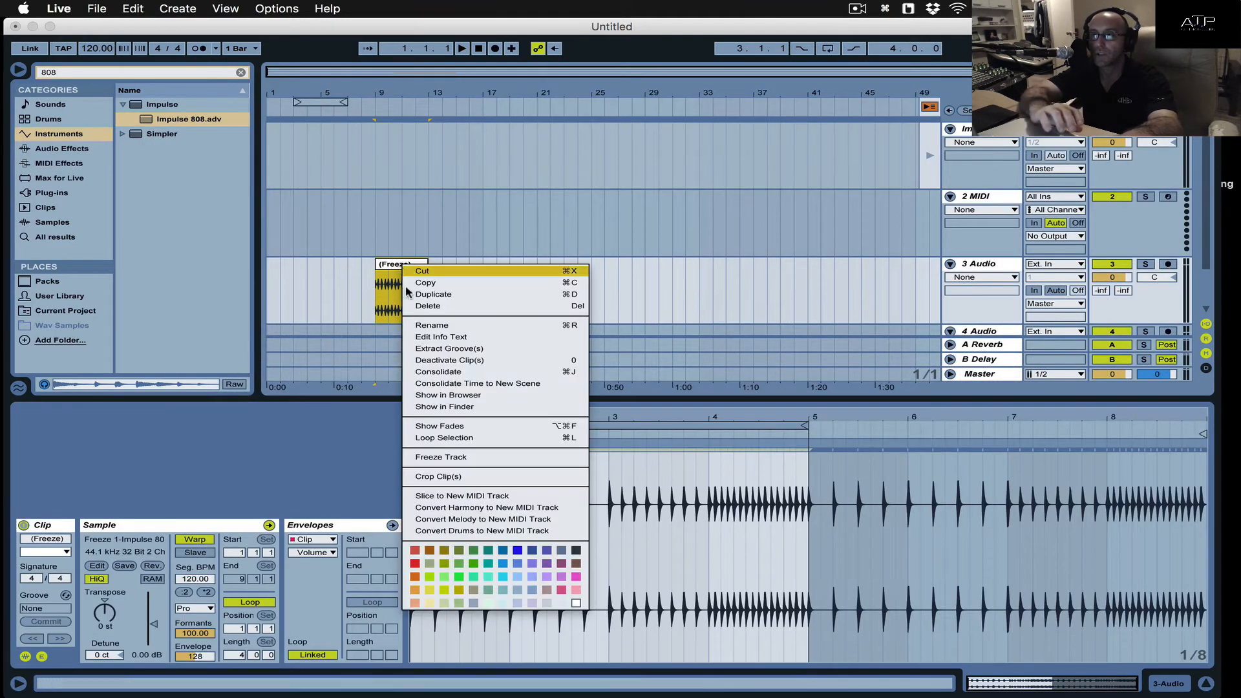
click(444, 475)
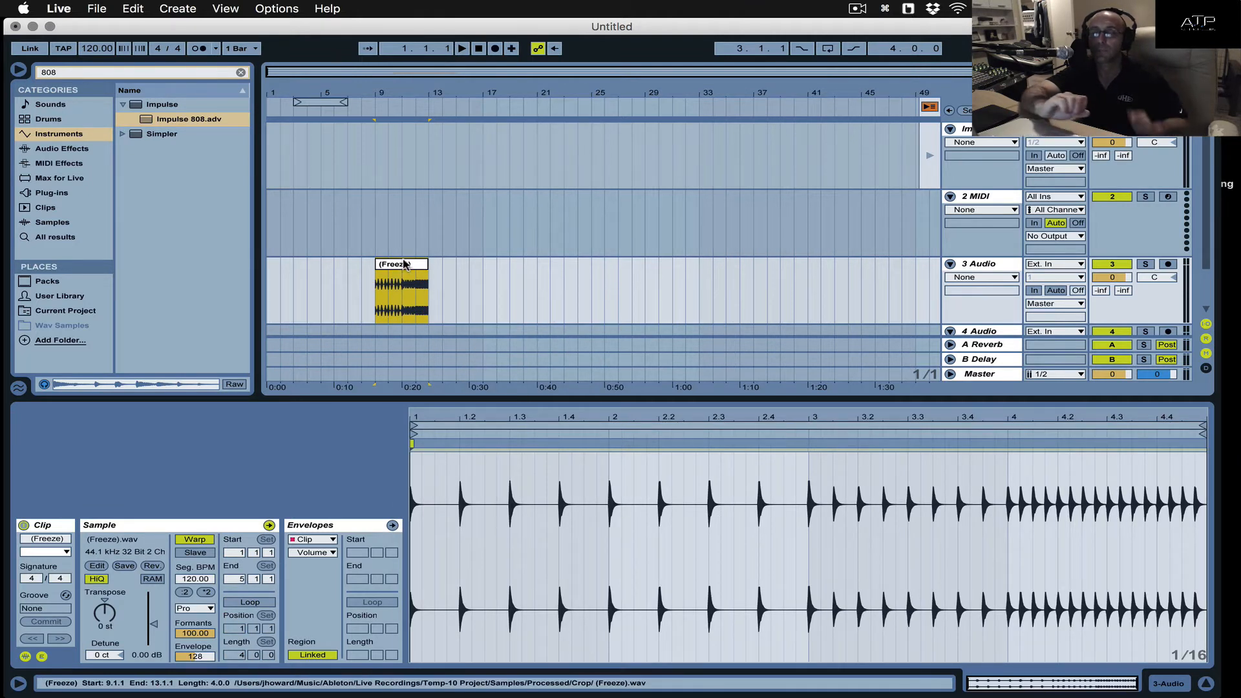
- Rename the arrangement clip "808 Snare Riser"
key(super+r)
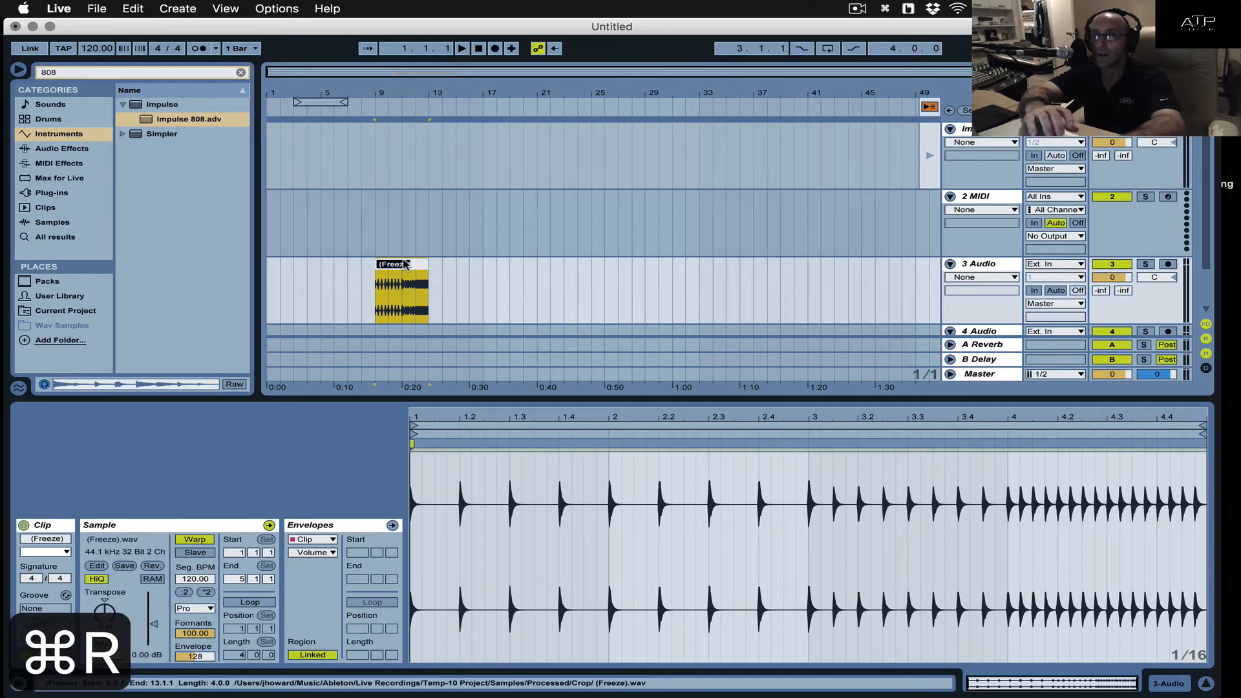
text(808)
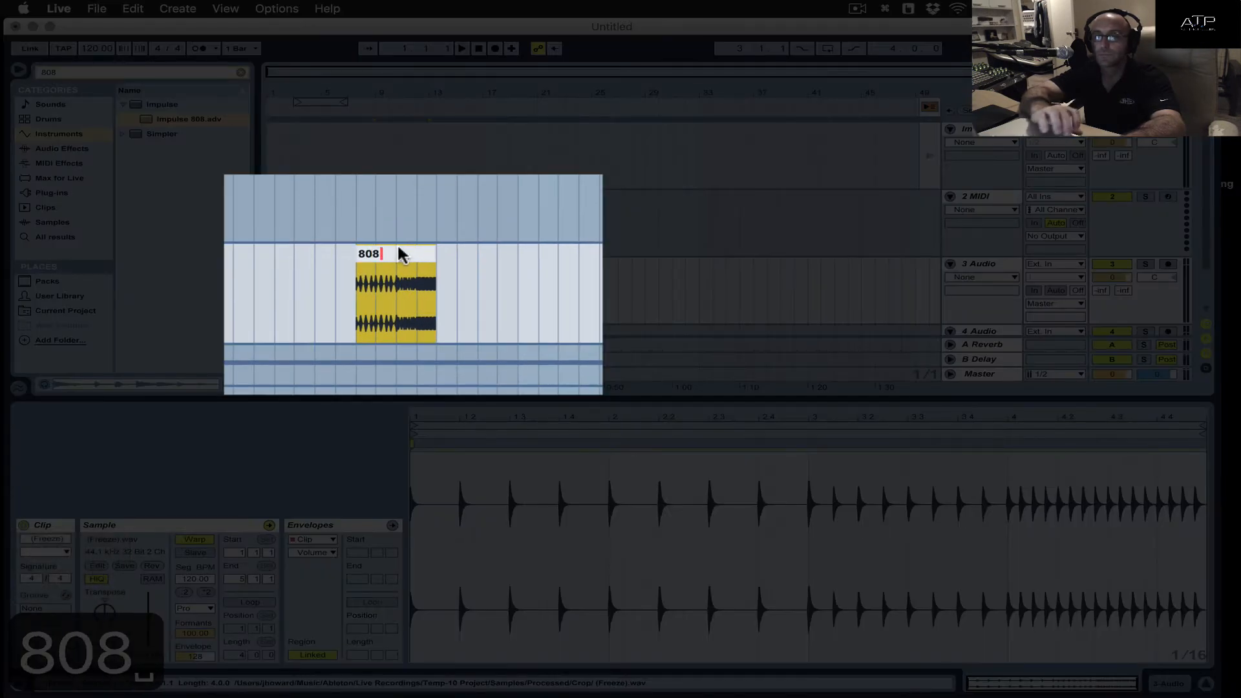
text( Riser)
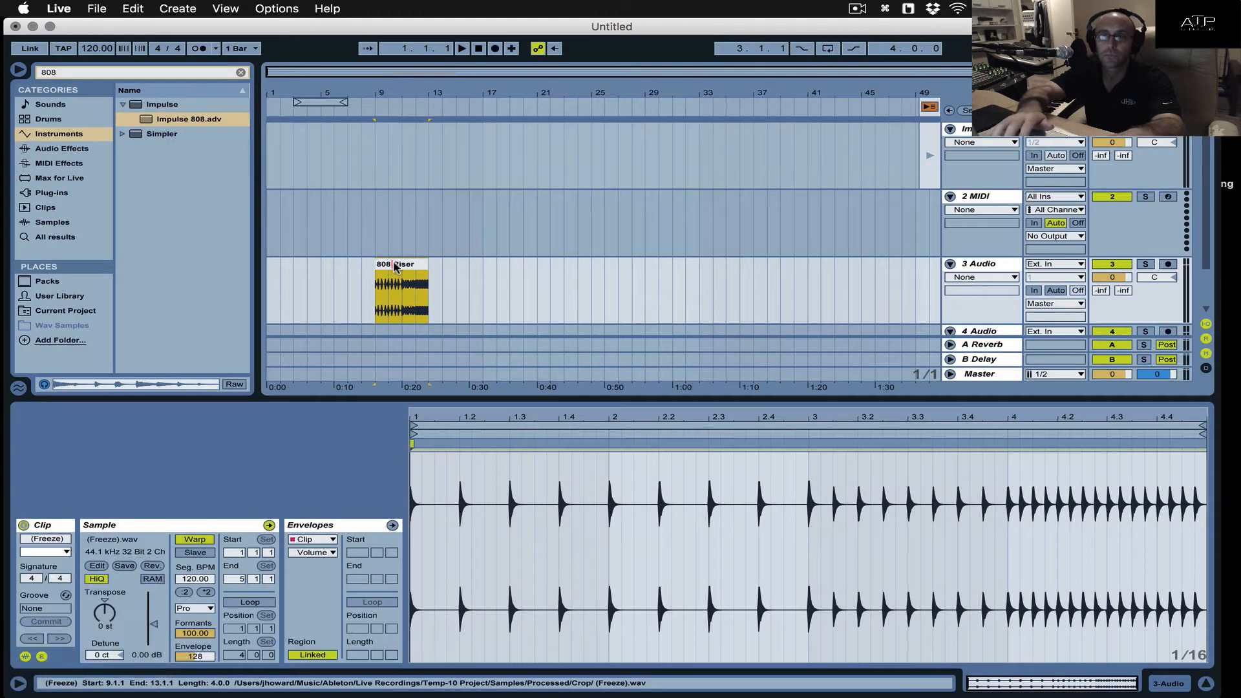
text(SNR)
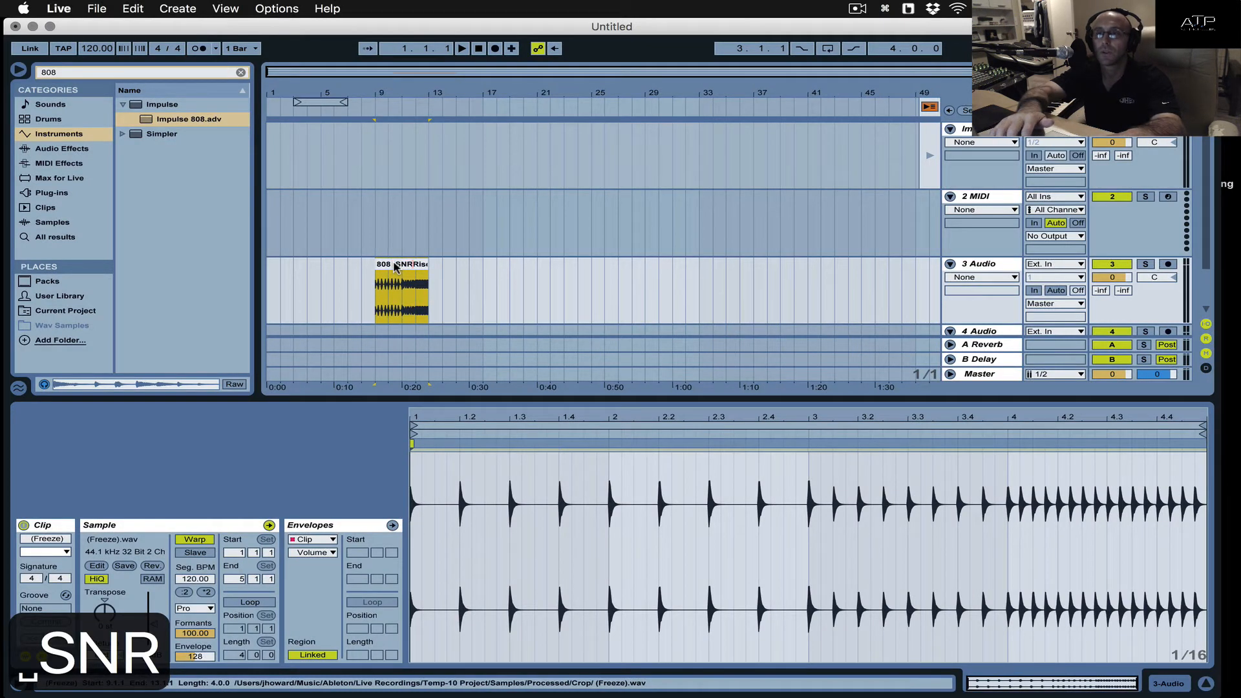
key(BackSpace)
key(BackSpace)
key(BackSpace)
key(BackSpace)
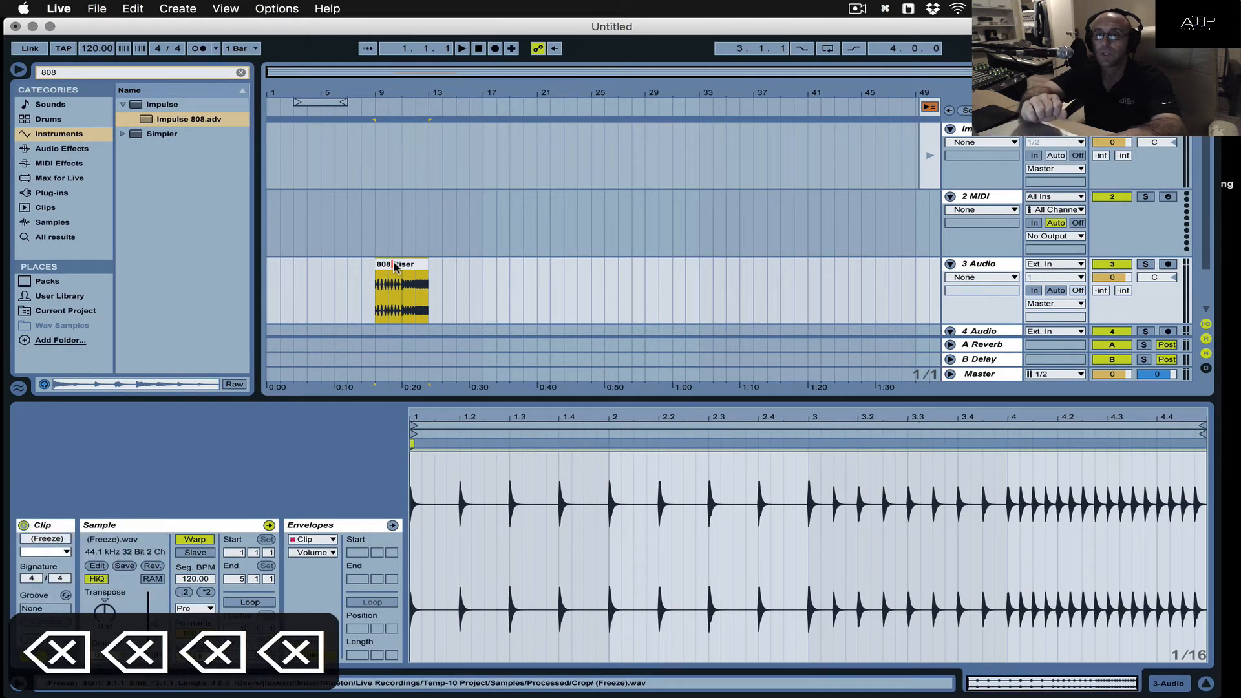
text(Snare)
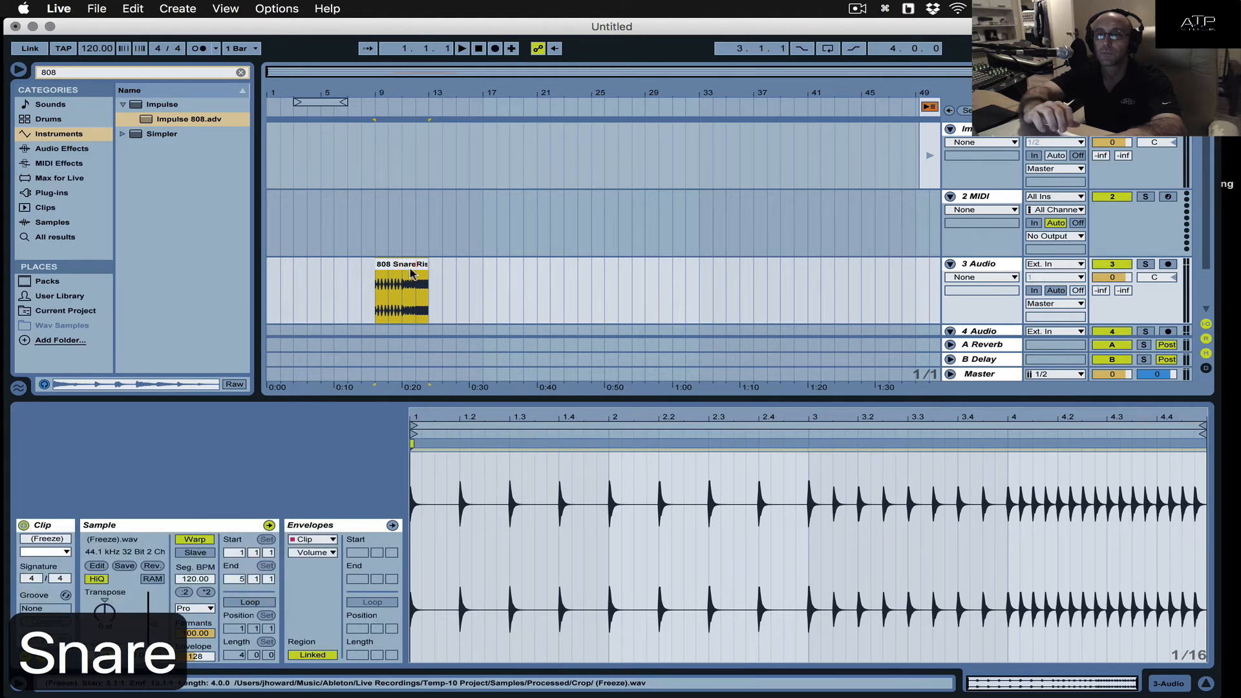
key(Return)
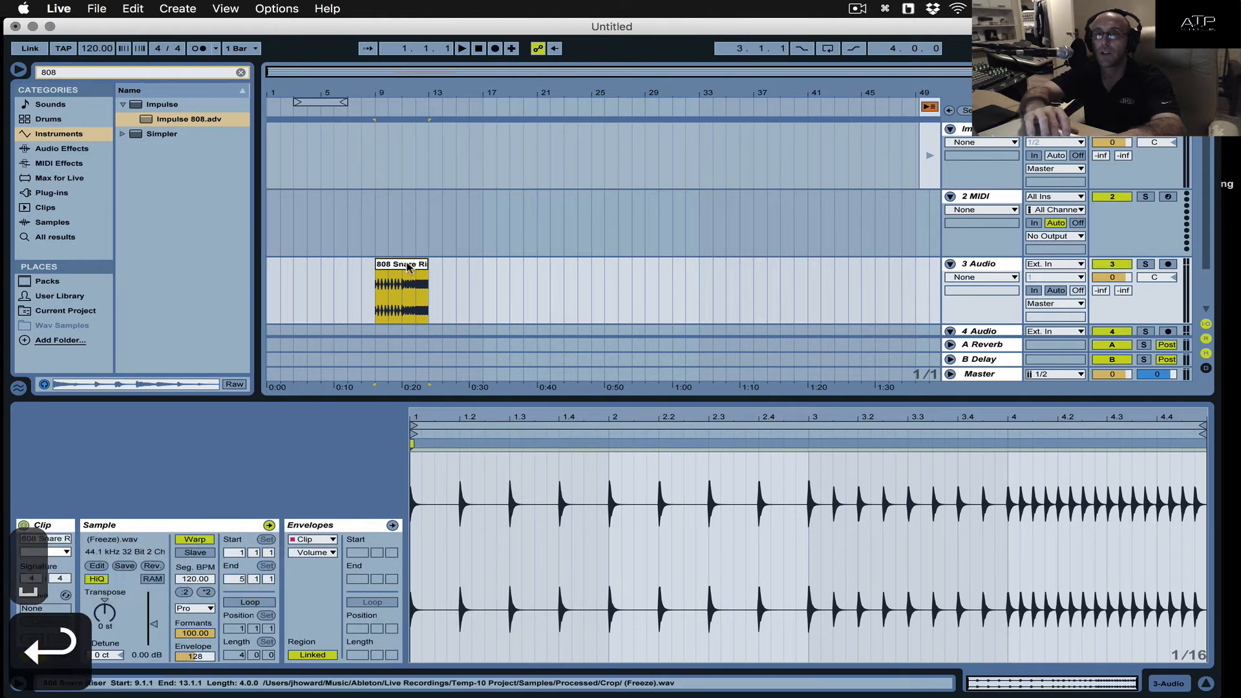
- Save the 808 Snare Riser clip from the arrangement into the Risers folder of the User Library, keeping its name
click(64, 296)
click(240, 72)
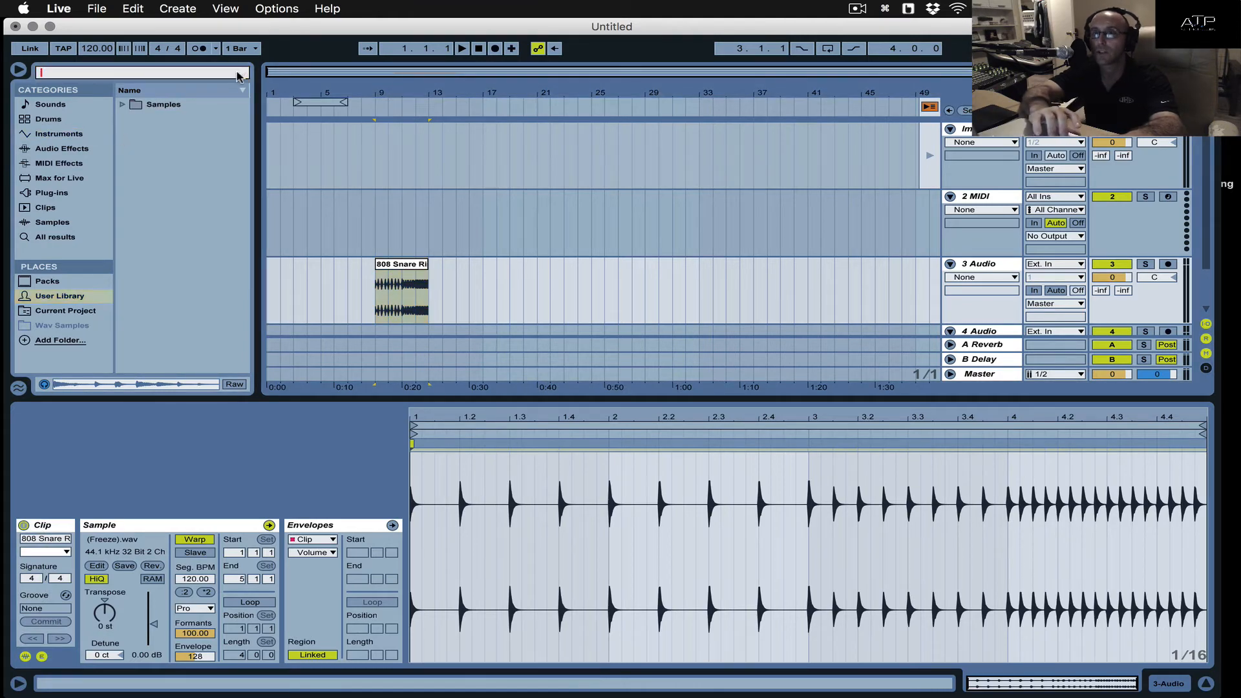
click(162, 119)
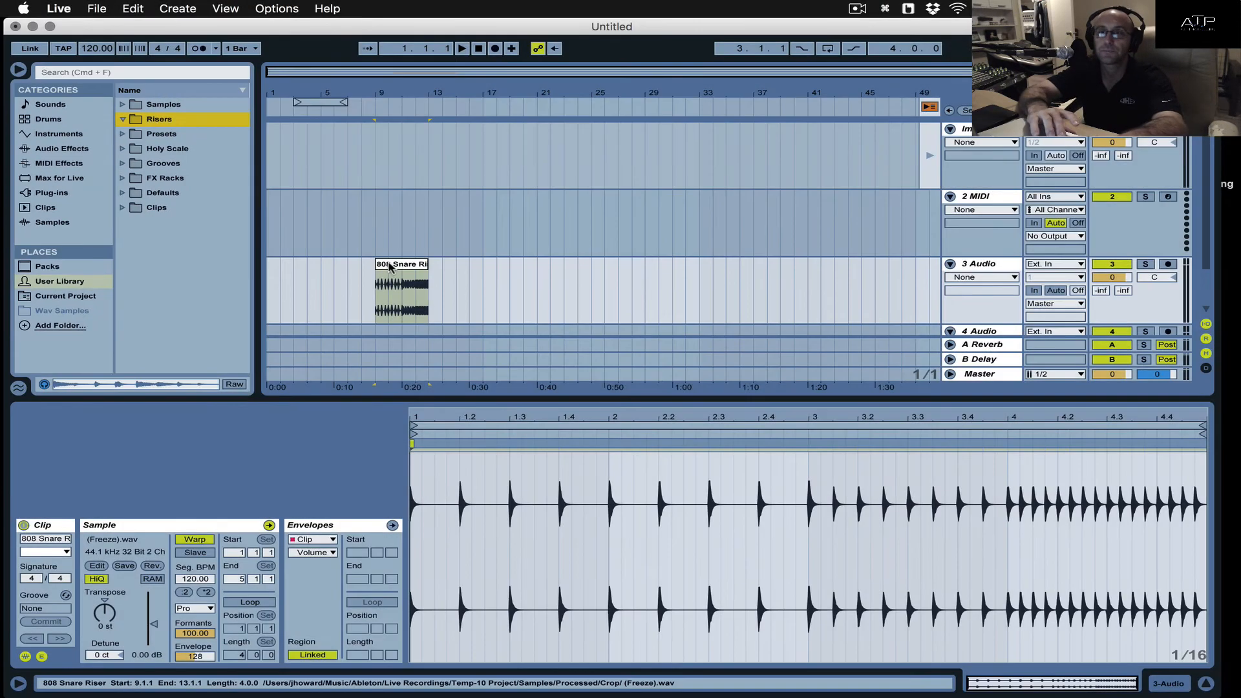
drag(400, 284, 153, 124)
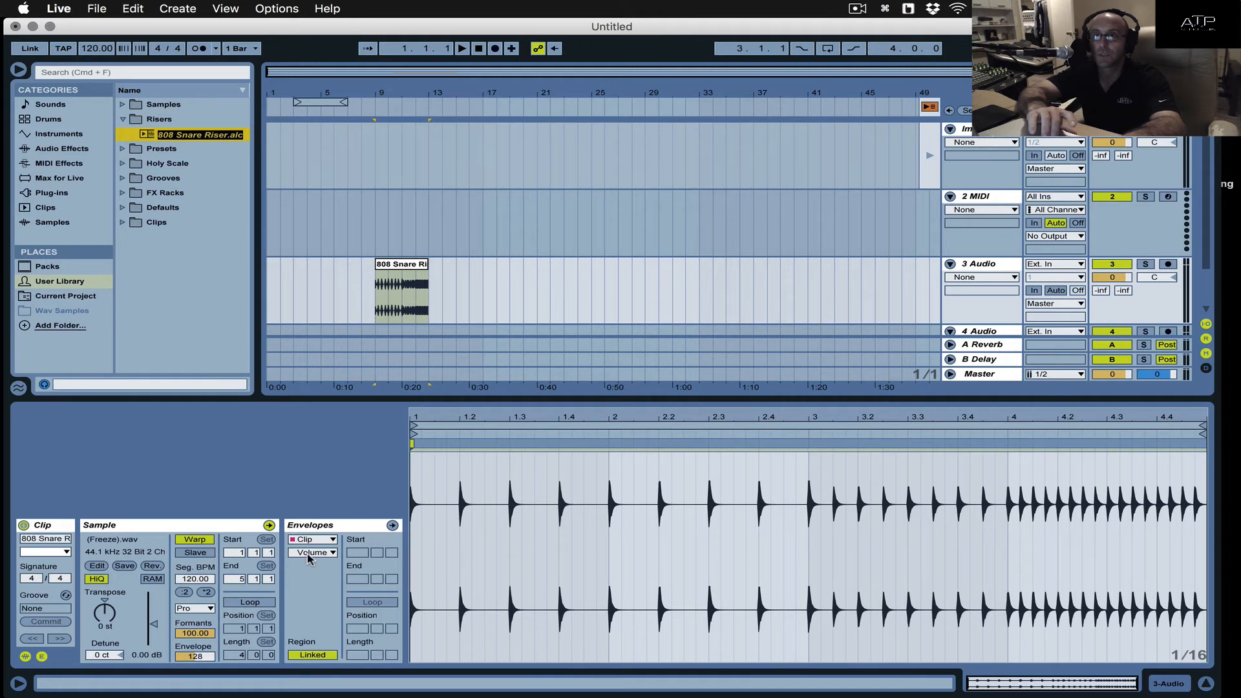
click(321, 271)
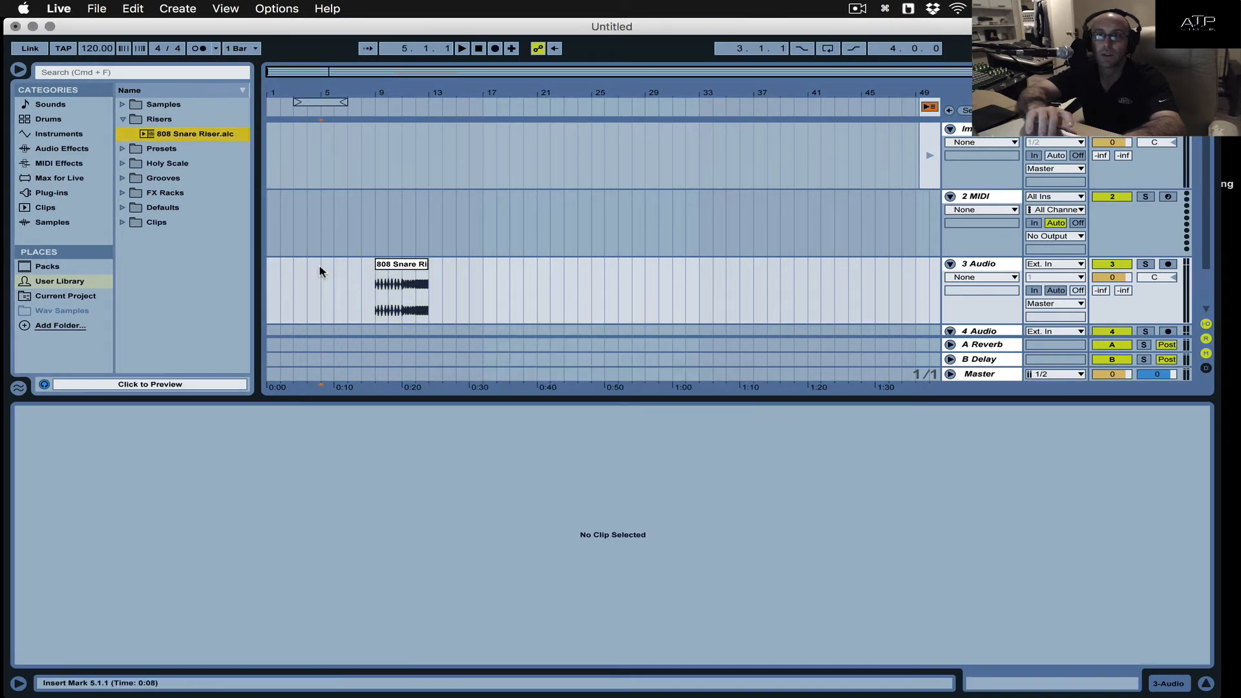
- Quit Live, discarding the unsaved set and its temporary project files, and relaunch it with a fresh set
click(95, 8)
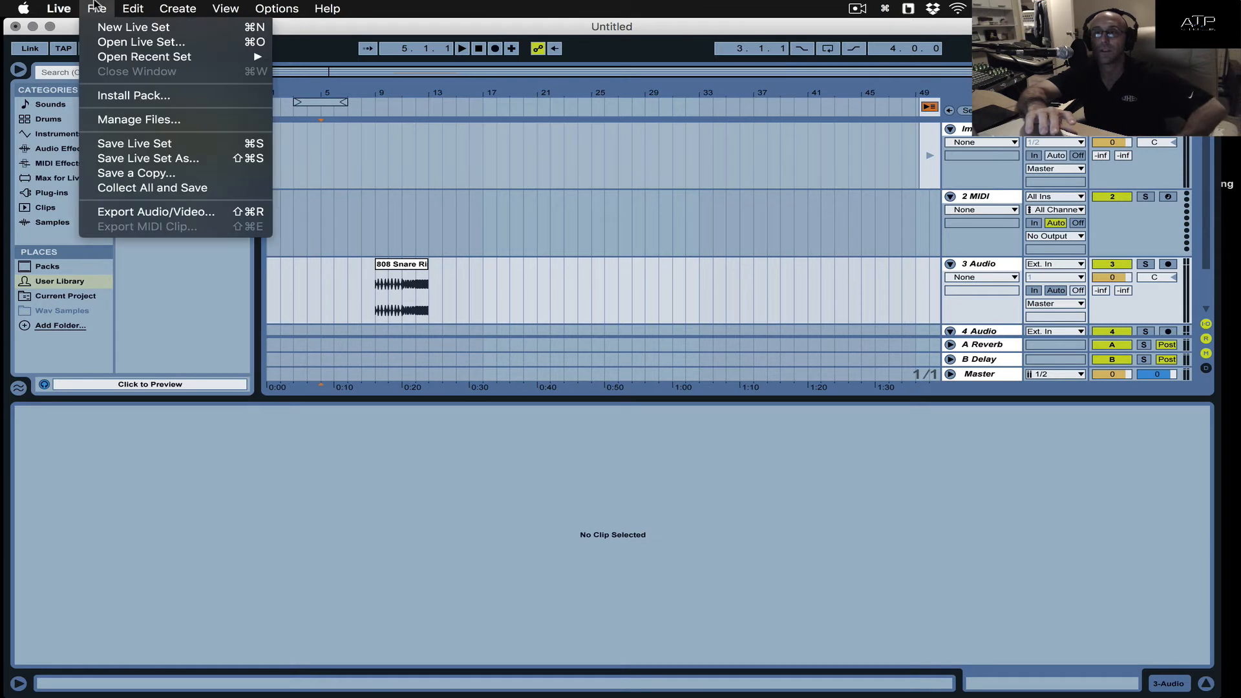
click(78, 155)
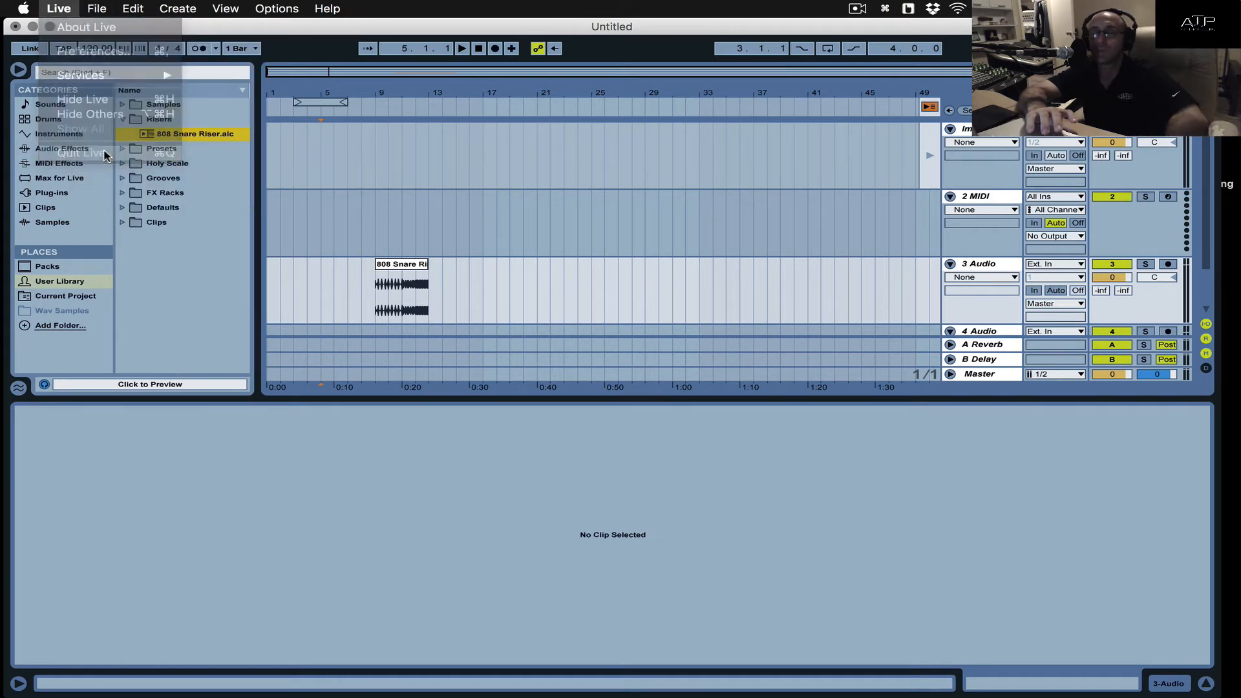
click(508, 373)
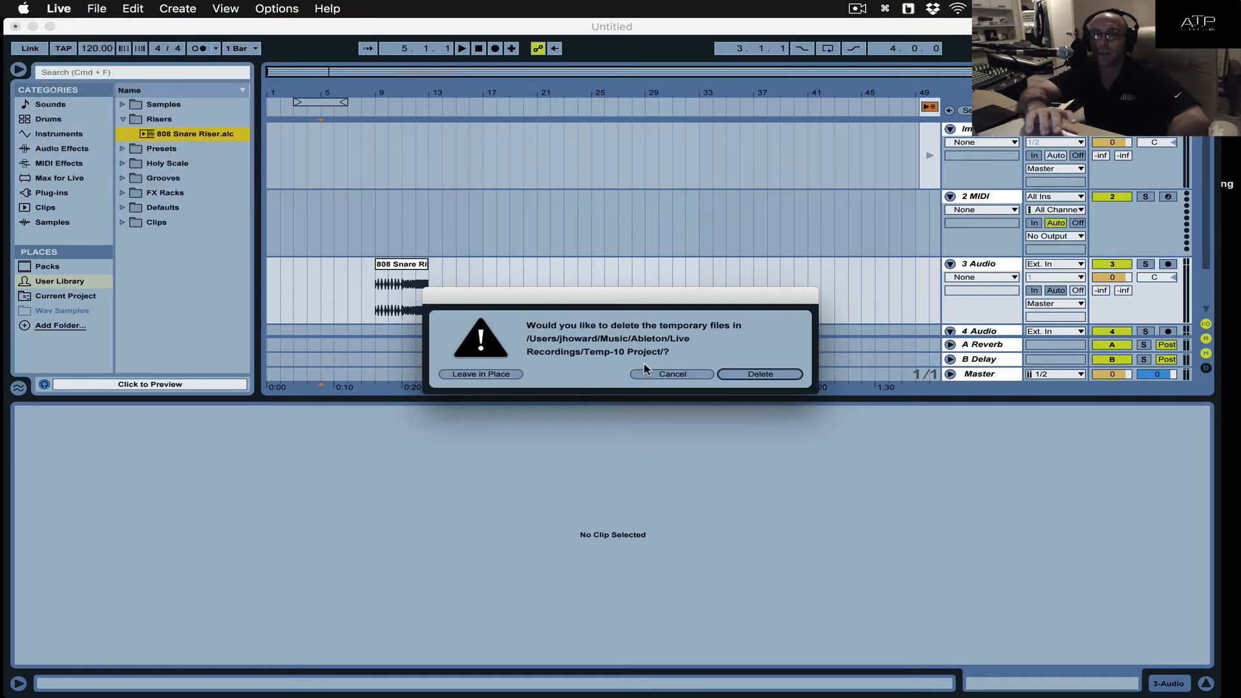
click(740, 375)
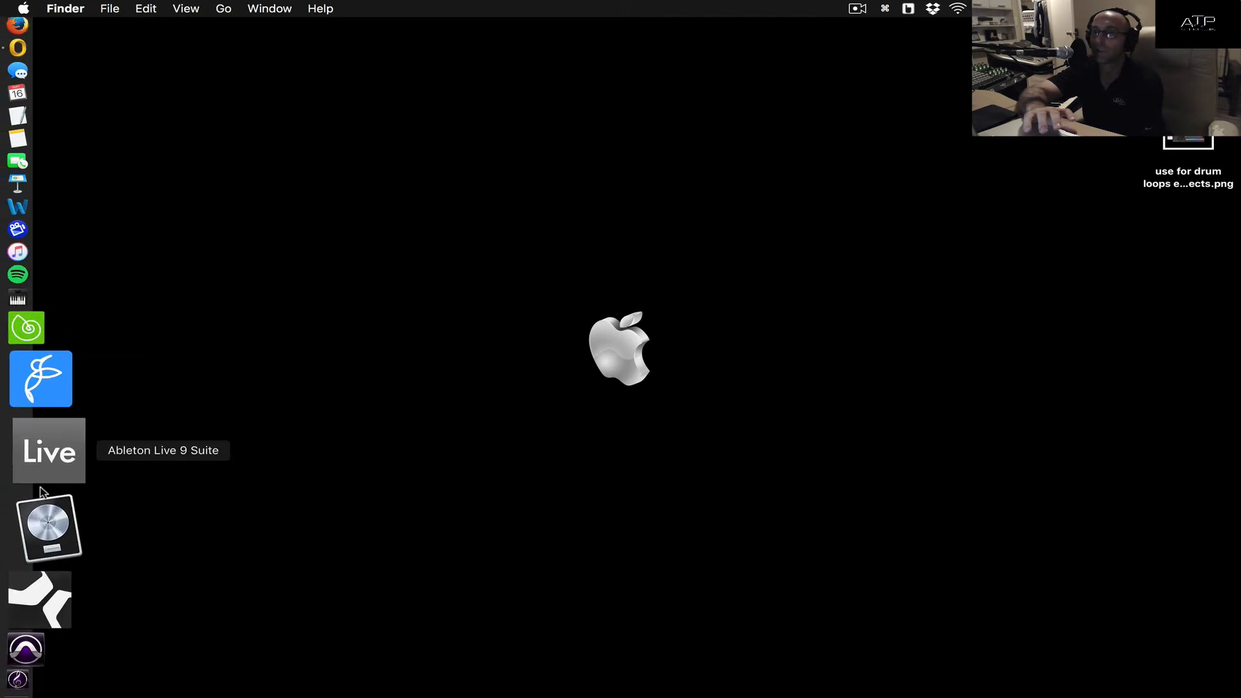
click(40, 481)
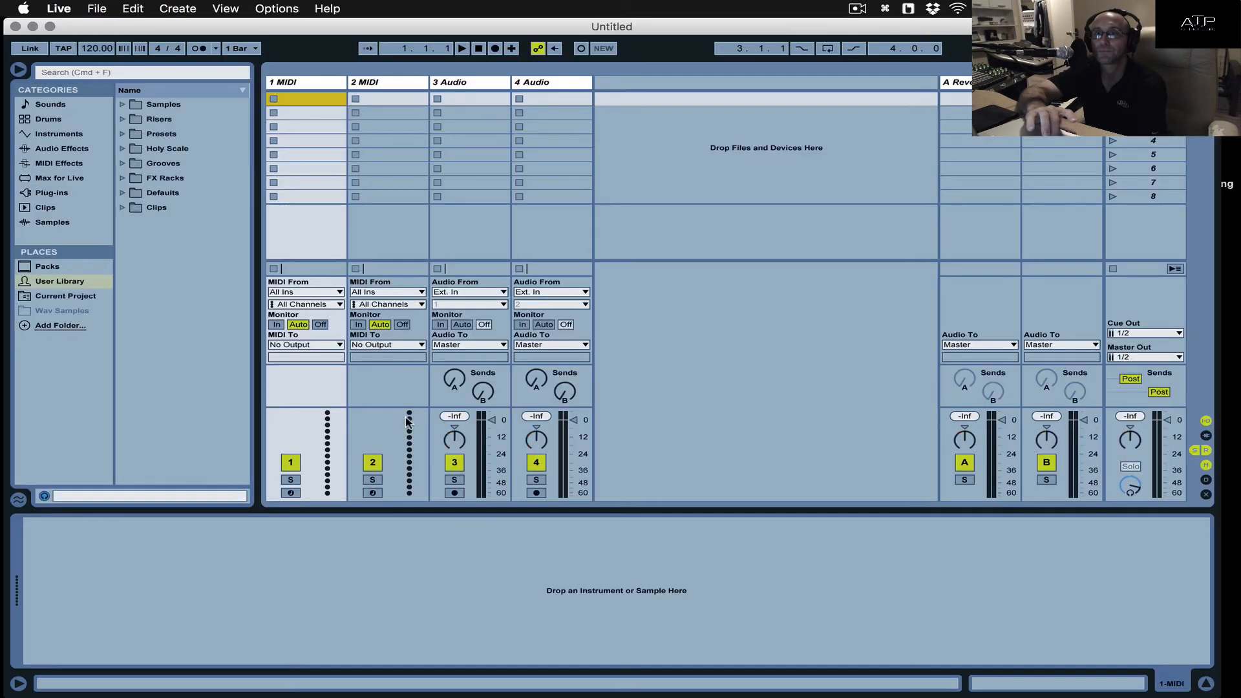
- Load 808 Snare Riser.alc from the Risers folder into the first clip slot of the 3 Audio track, and audition it
click(123, 119)
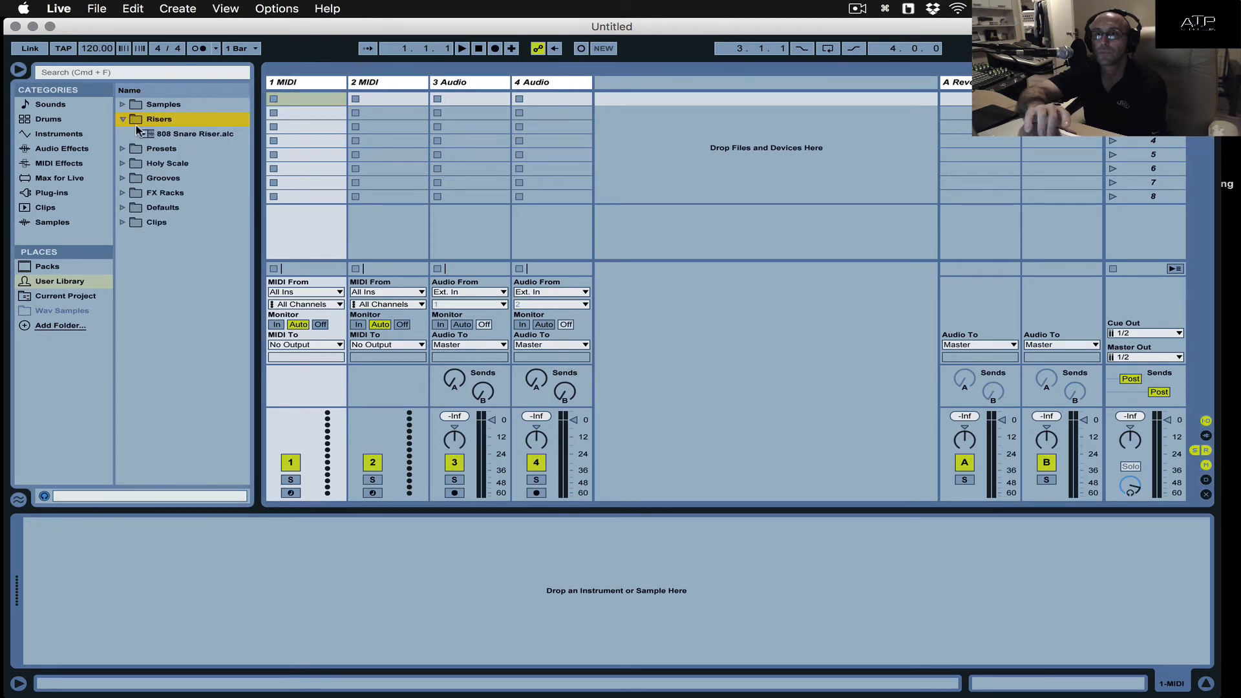
drag(148, 136, 484, 99)
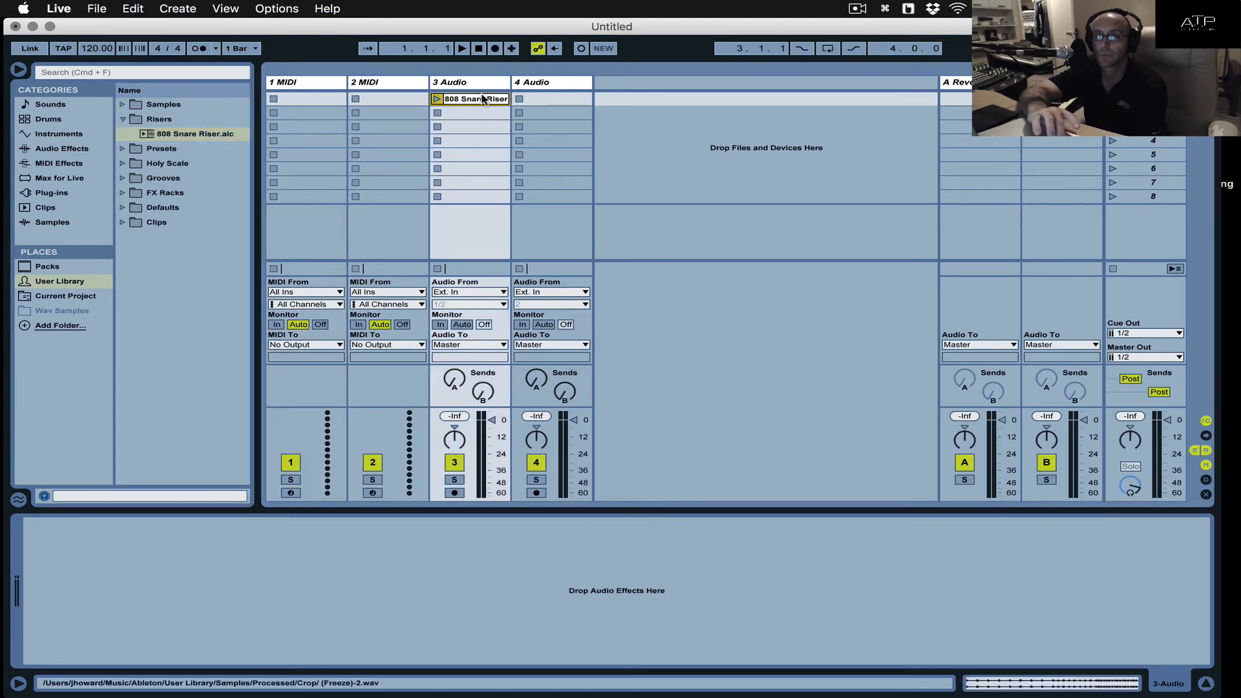
key(space)
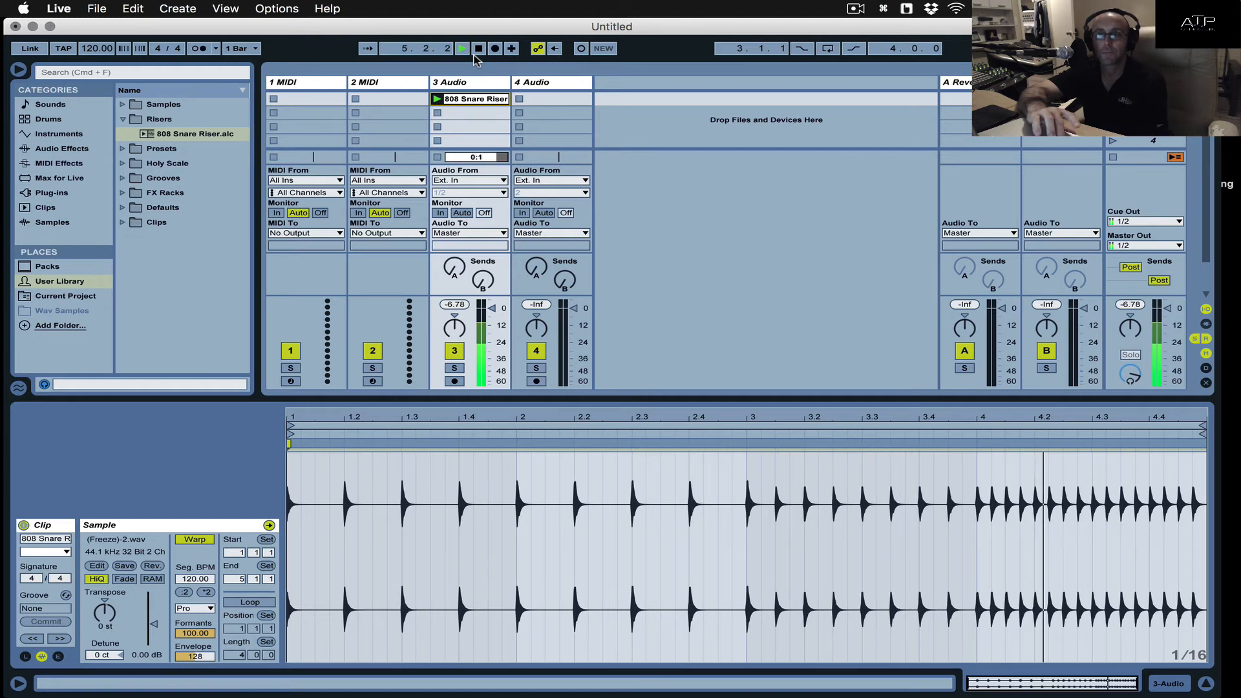
key(space)
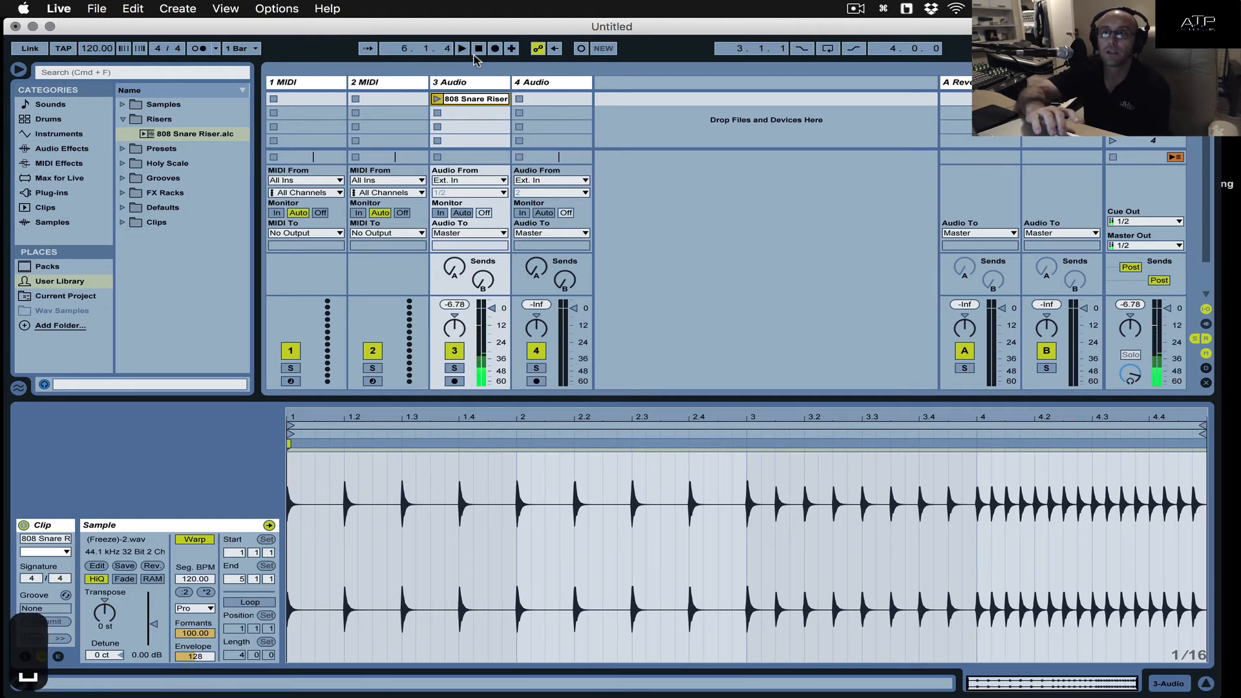
right_click(468, 101)
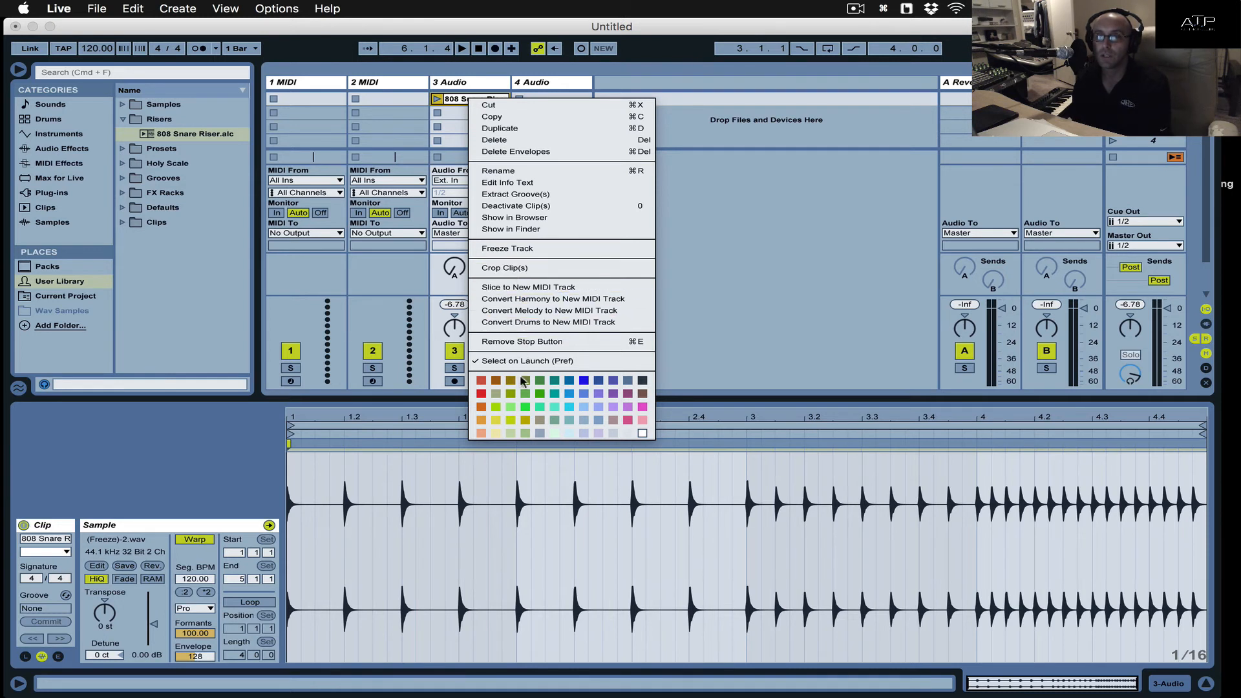
click(506, 471)
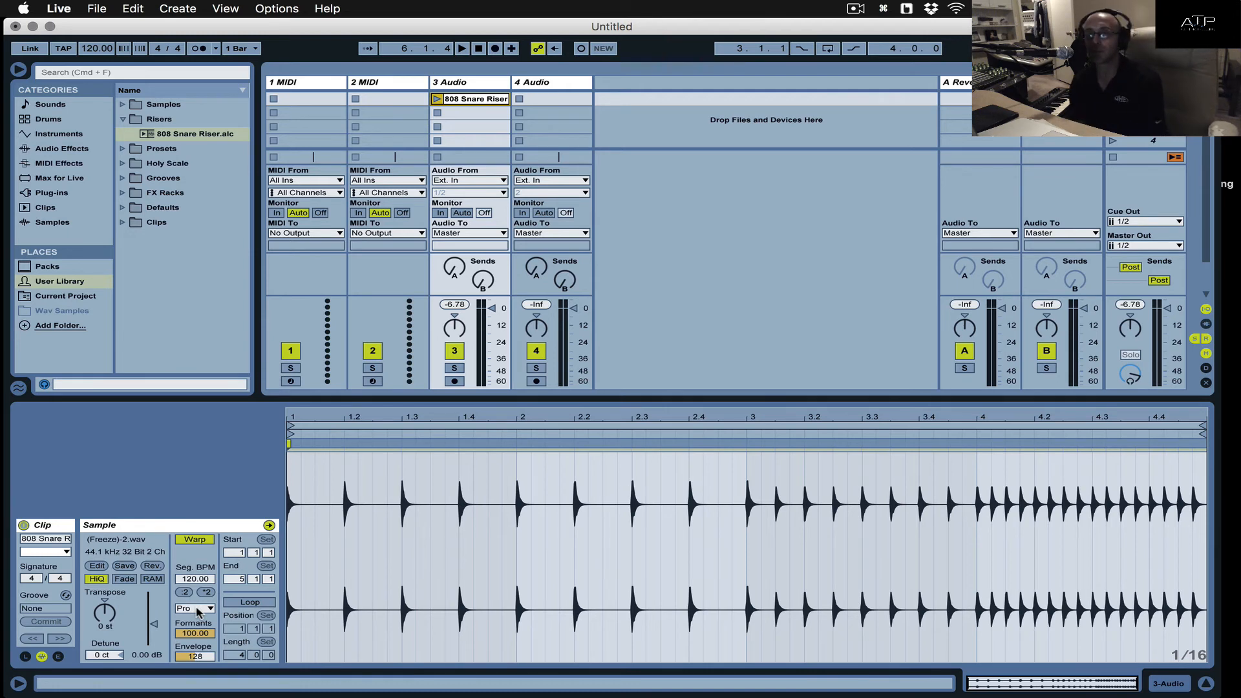
- Show the loaded riser clip's envelopes, choose the Clip category, and check which modulation envelopes are in use
click(58, 656)
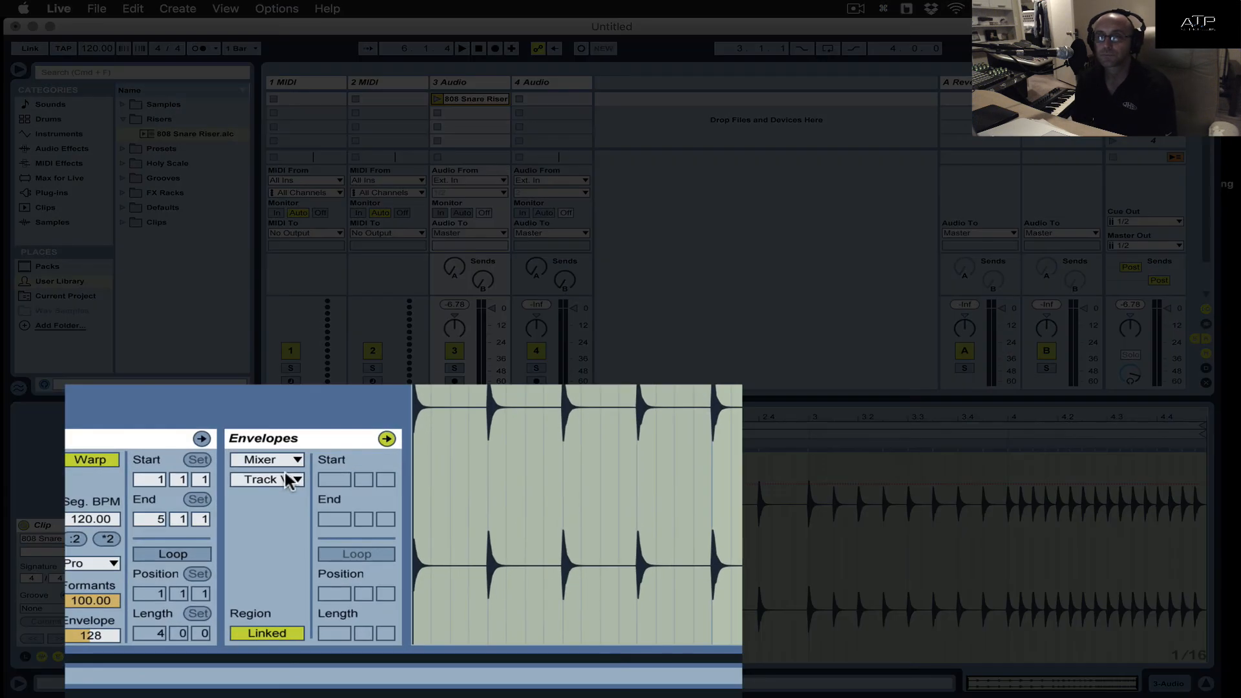
click(327, 540)
click(285, 477)
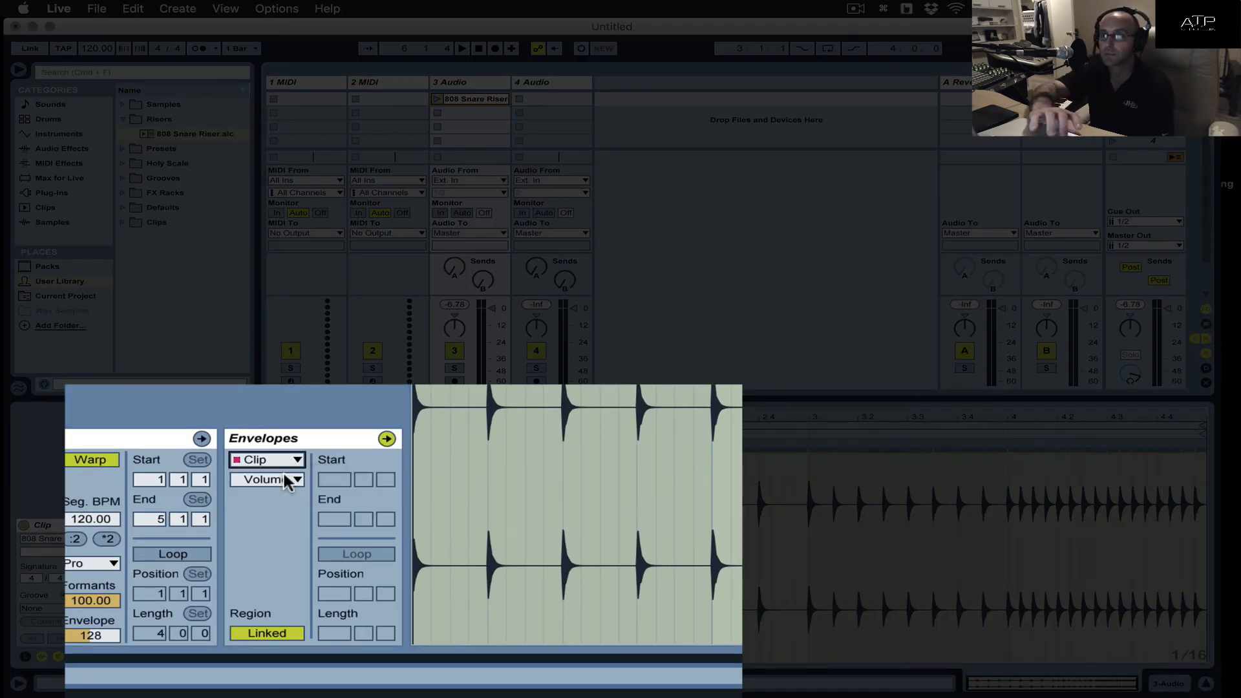
click(288, 479)
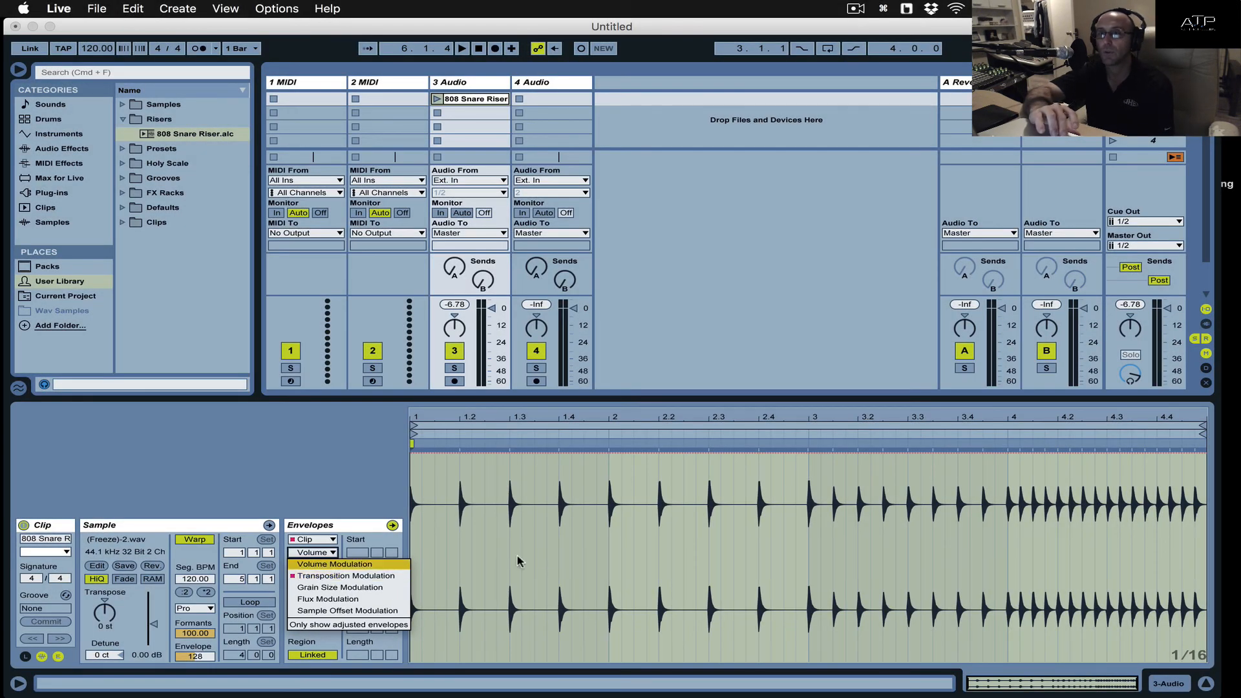
click(544, 560)
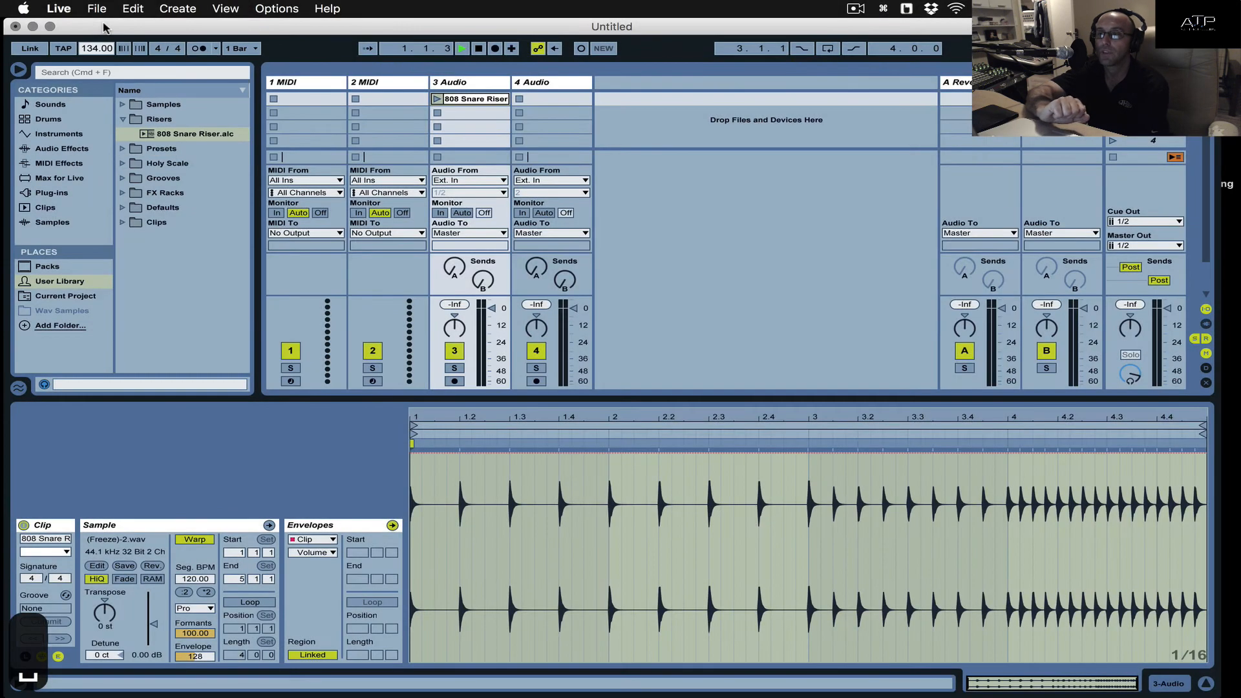
- Audition the riser clip at different song tempos, setting the tempo to 141 BPM and to 103 BPM
click(437, 99)
key(XF86AudioRaiseVolume)
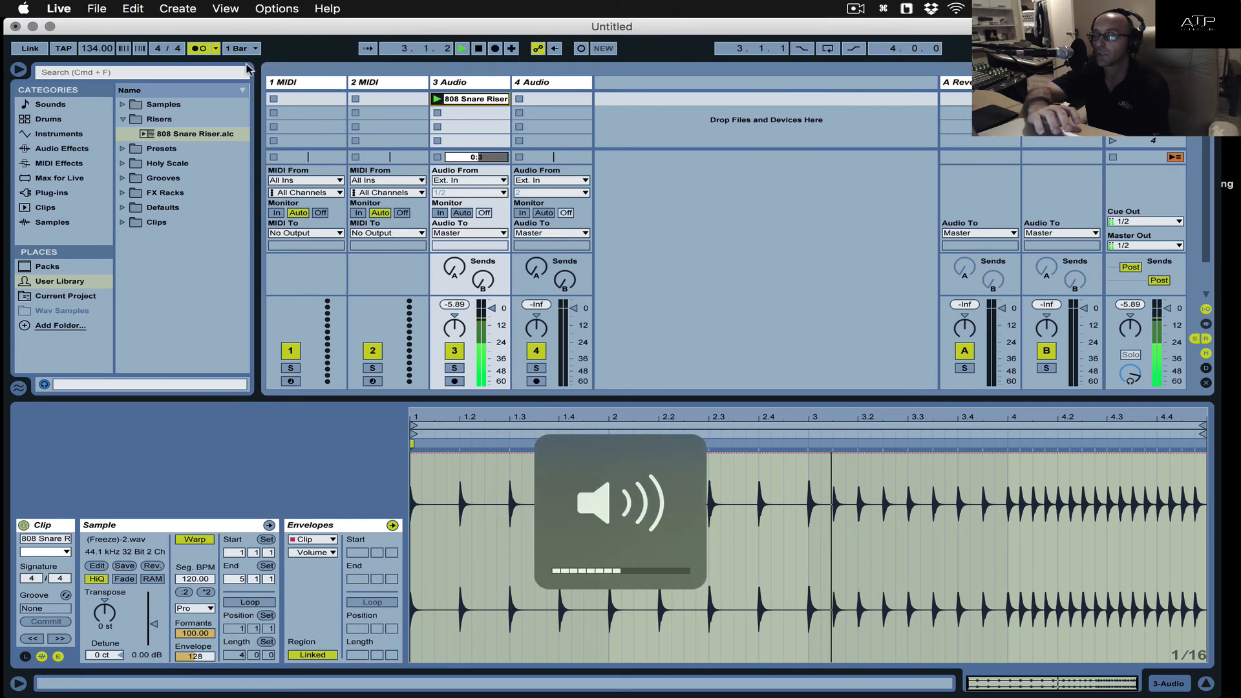
drag(97, 49, 97, 35)
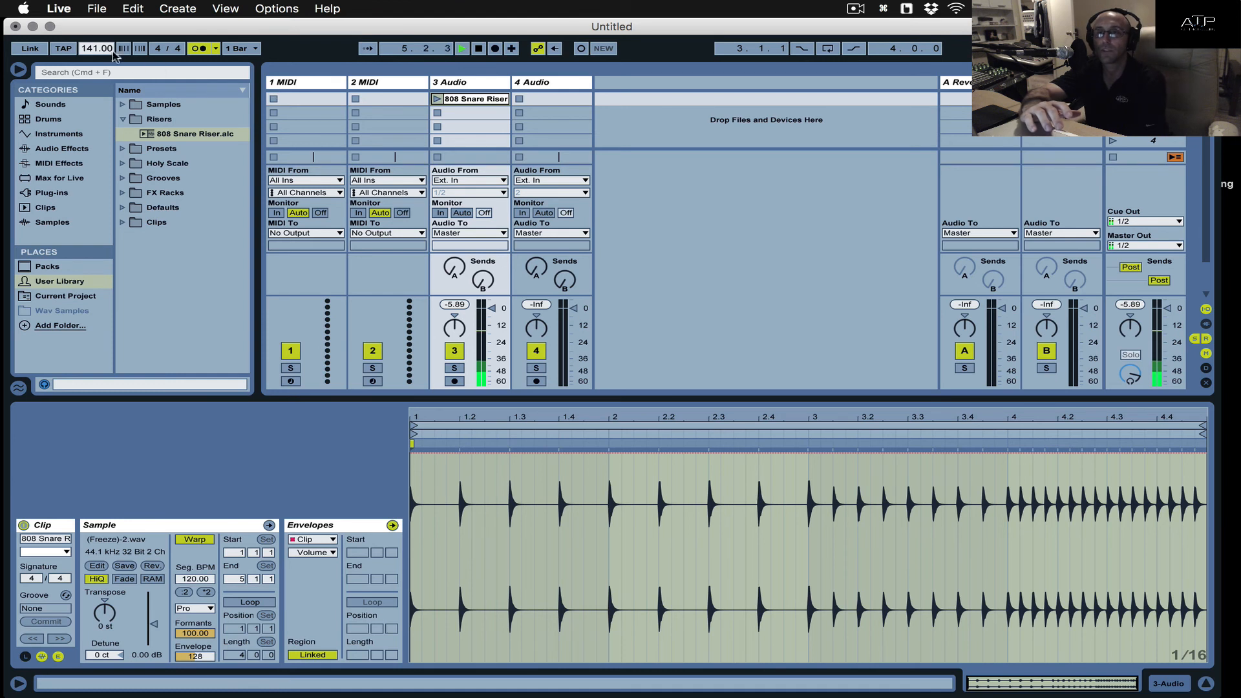
click(437, 100)
drag(97, 49, 109, 108)
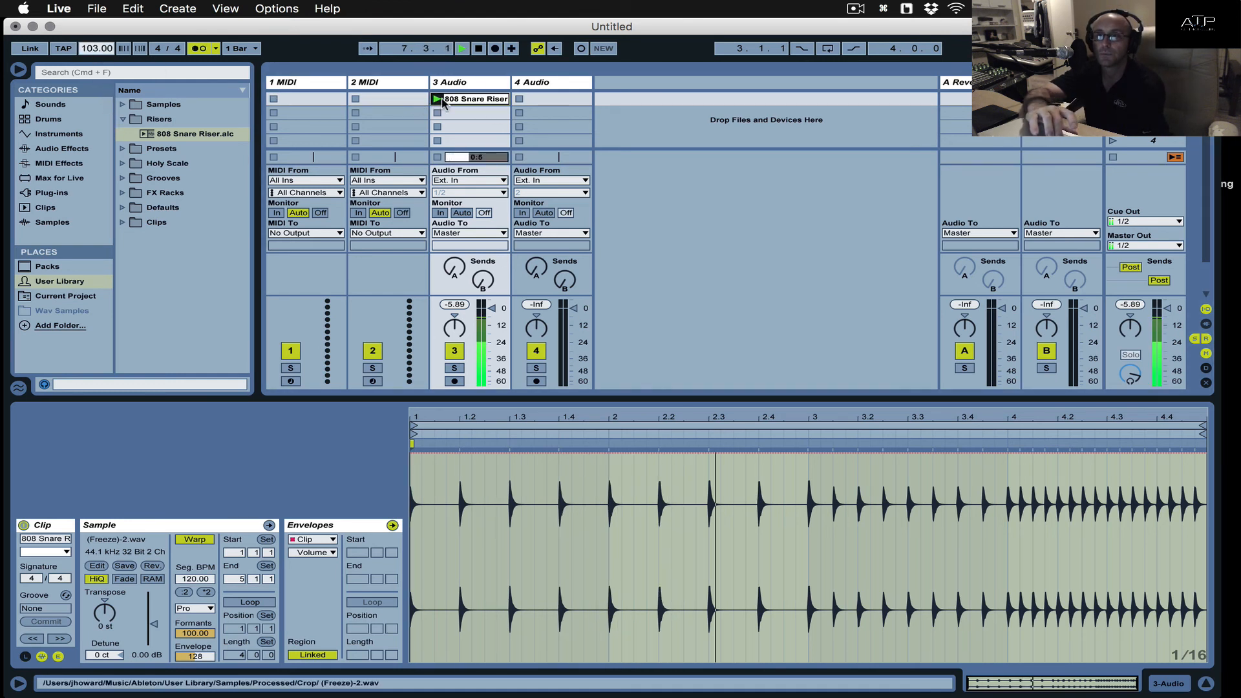